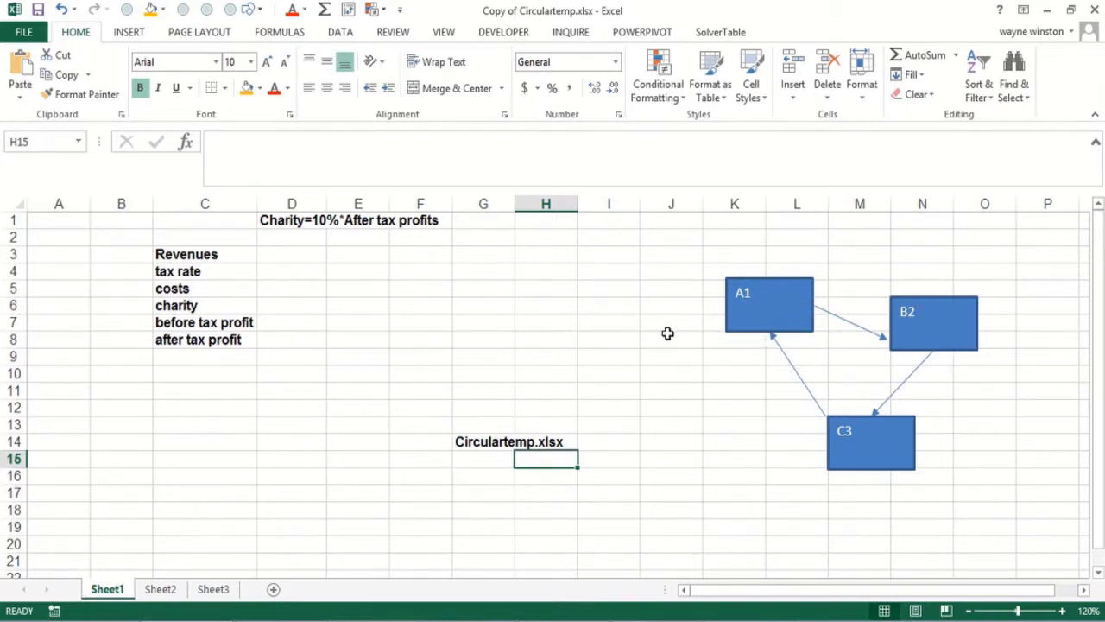
Step: Enter the note heading "To resolve circular" in cell J14 and "references" in J15
click(470, 505)
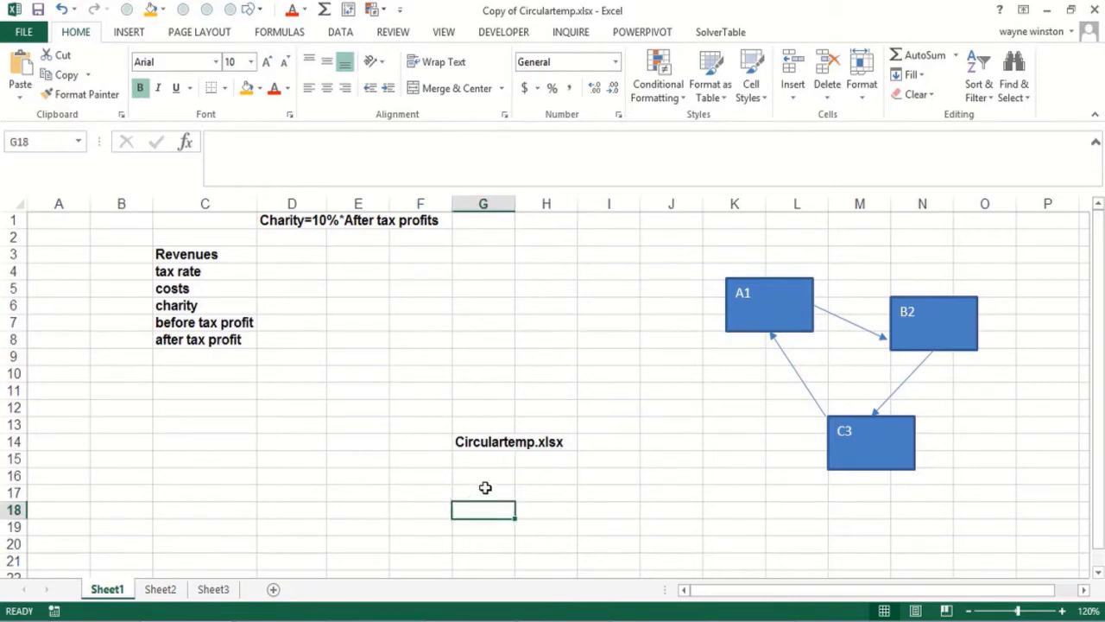
click(672, 444)
text(To )
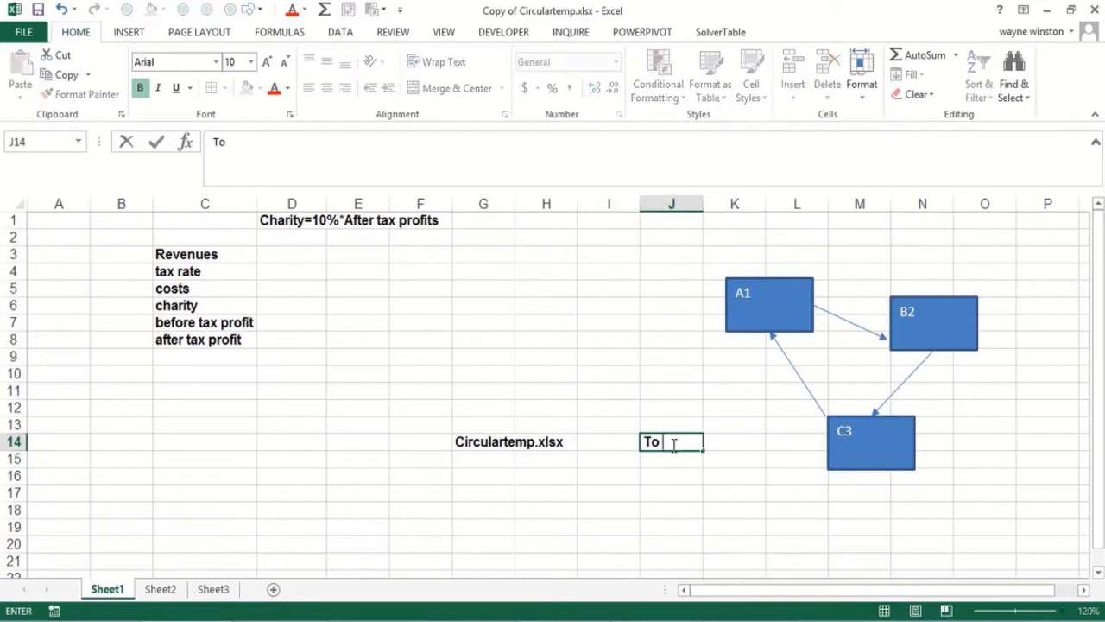
text(eso)
key(BackSpace)
text(resolve )
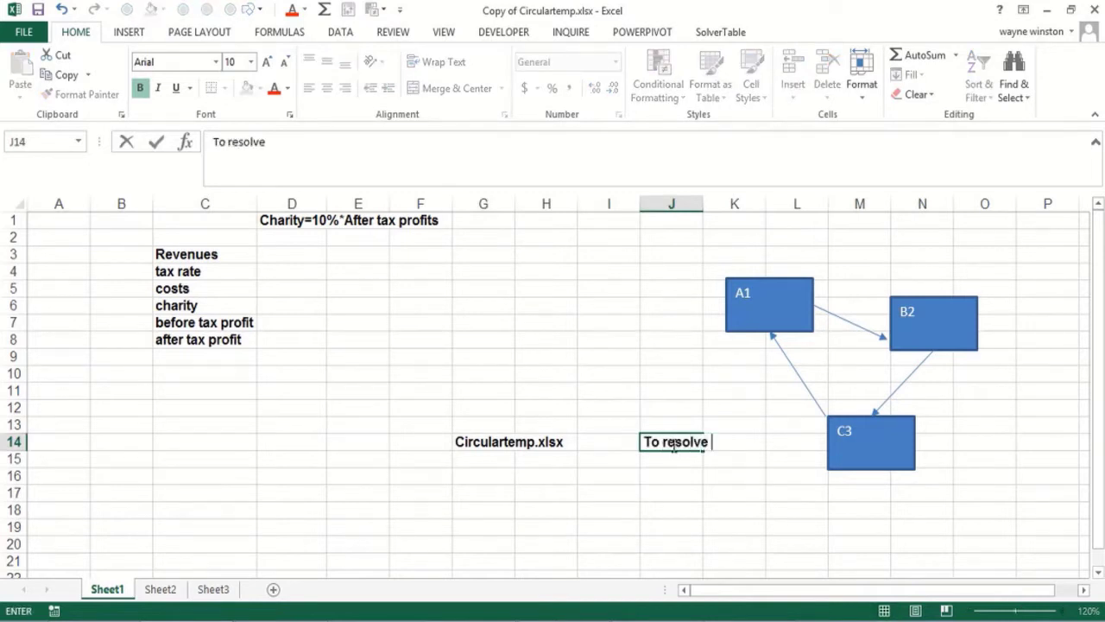
text(circular)
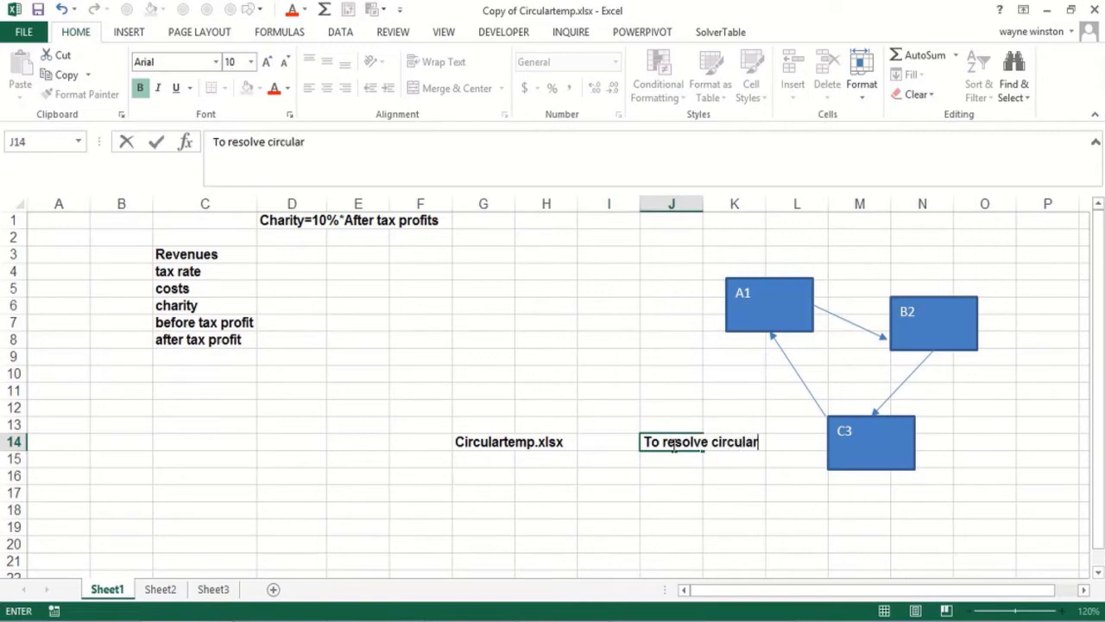
key(Return)
text(refer)
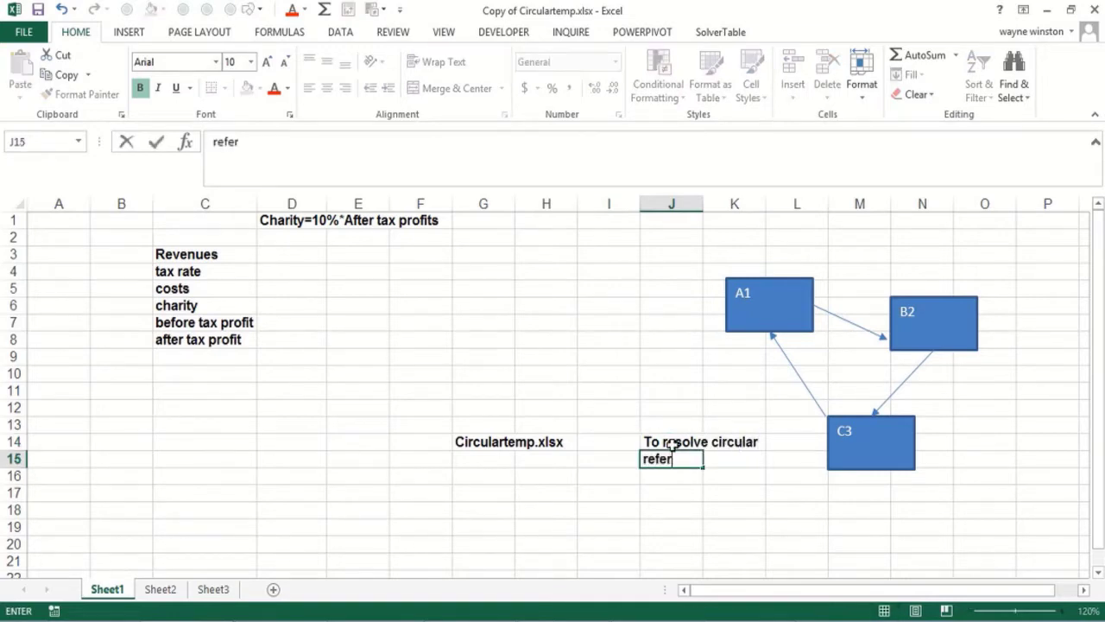
text(ences)
key(Return)
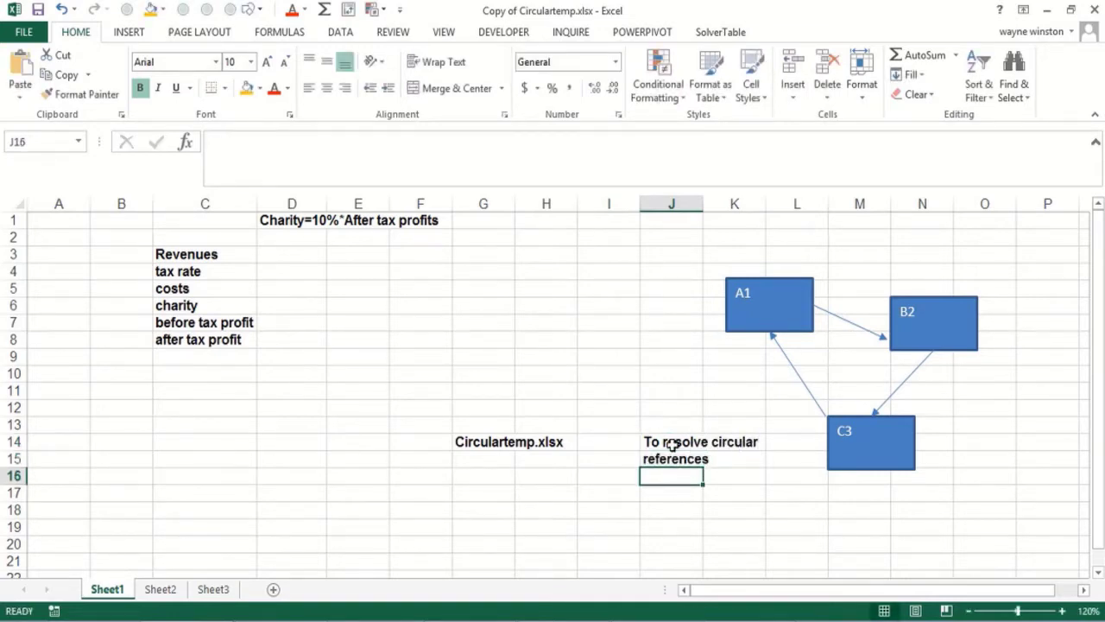
Step: Add the note lines "File Options" in cell J16 and "Formulas" in J17
text(File Options)
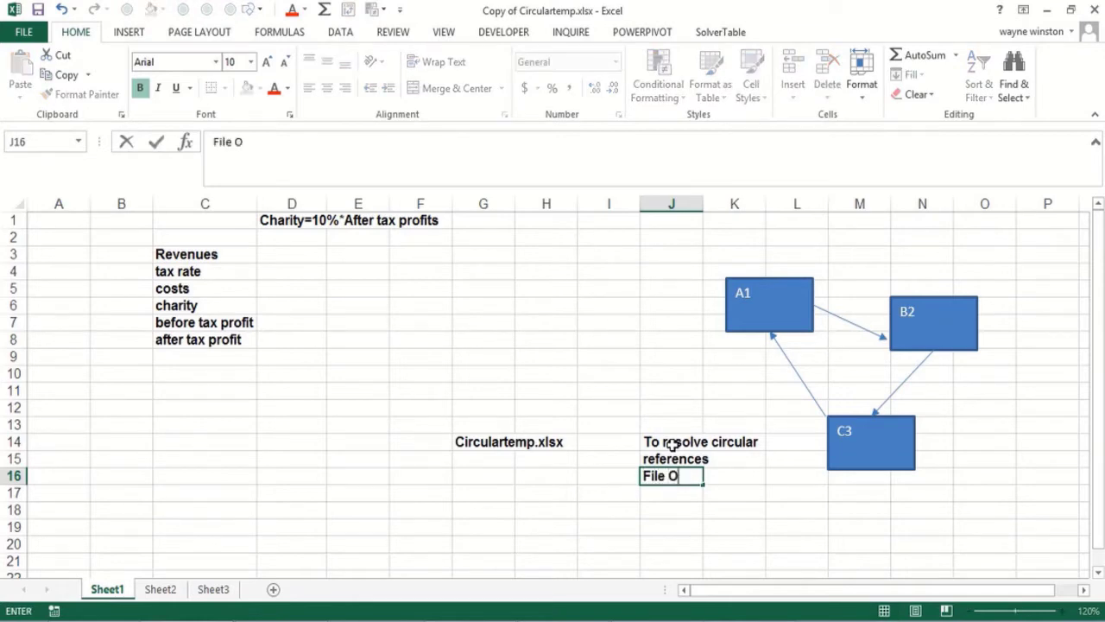
key(BackSpace)
text(s)
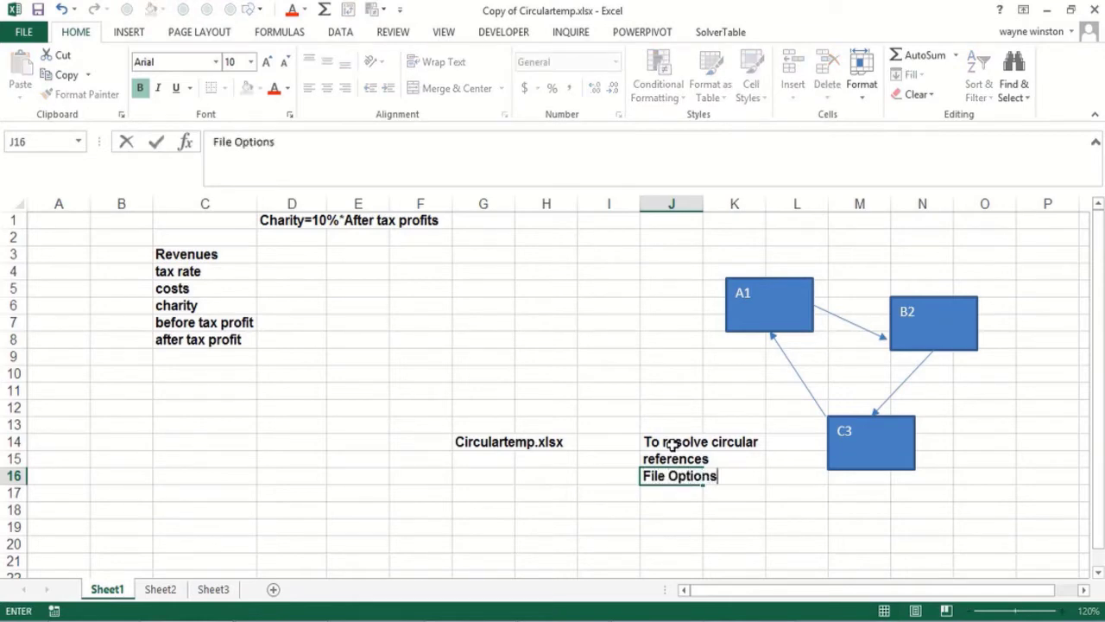
key(Return)
text(Formulas)
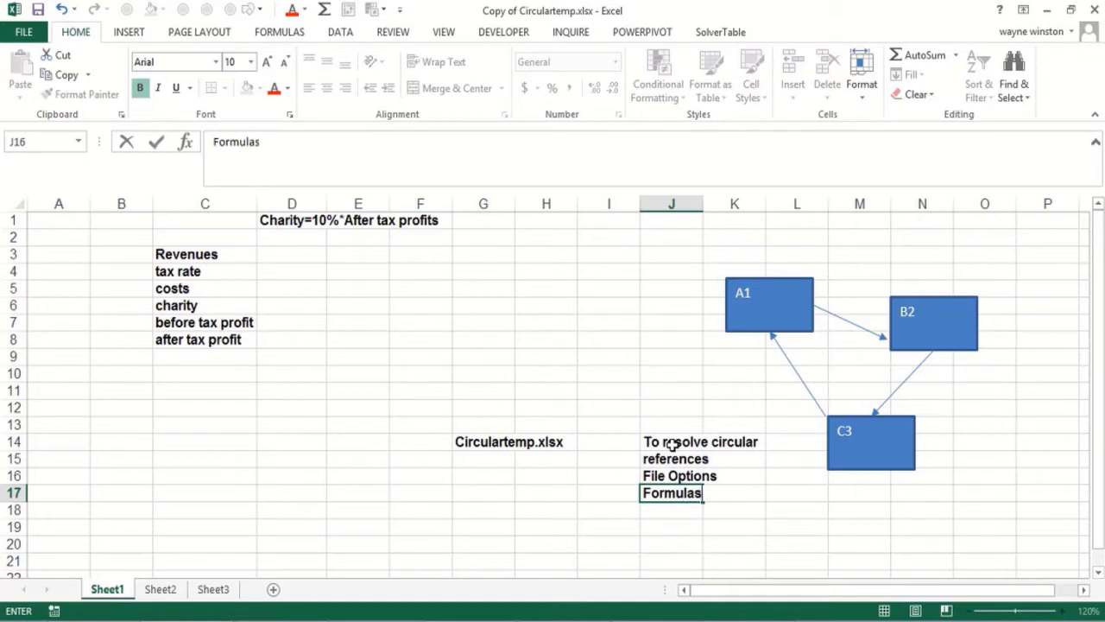
key(Return)
Step: Enter the note line "Check Enable Iterative Calculations" in cell J18
text(Check)
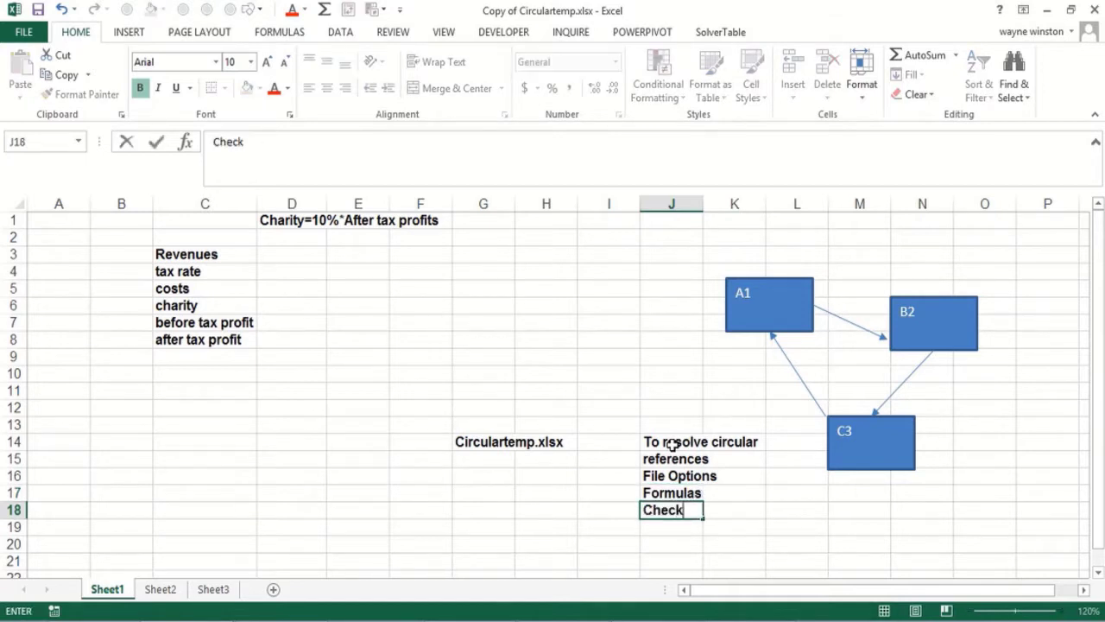
text( Enable )
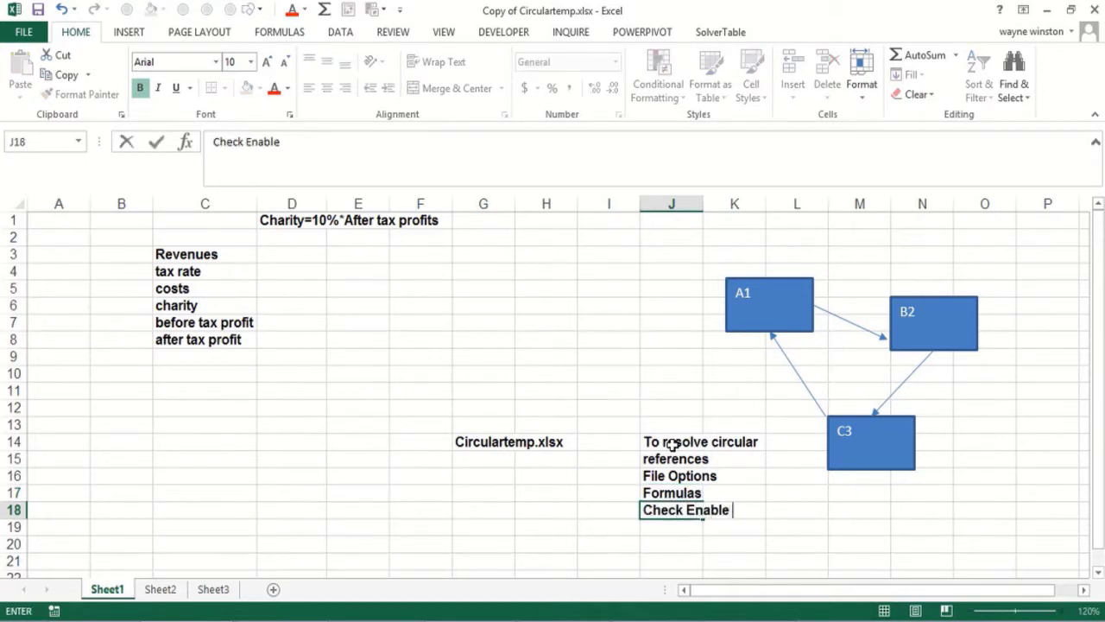
text(Iterative )
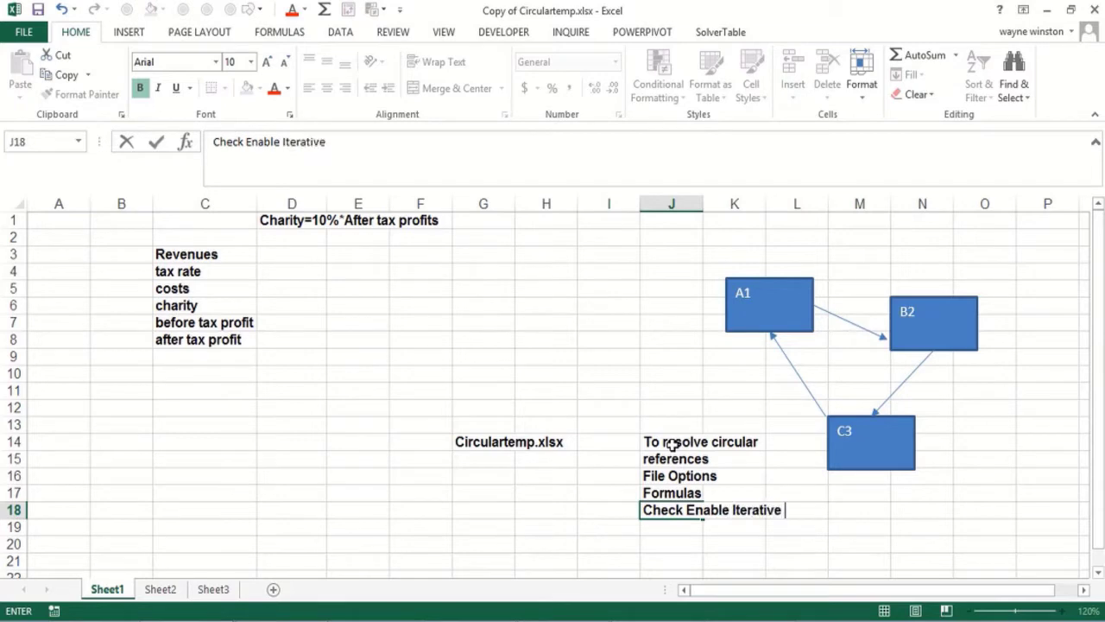
text(Calculat)
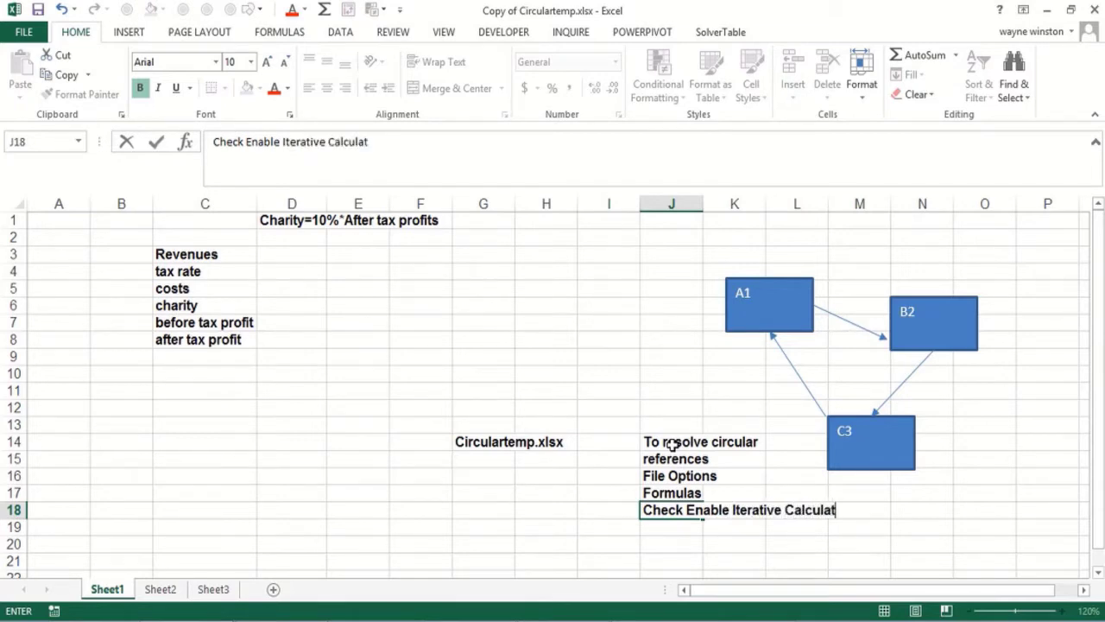
text(ions)
key(Return)
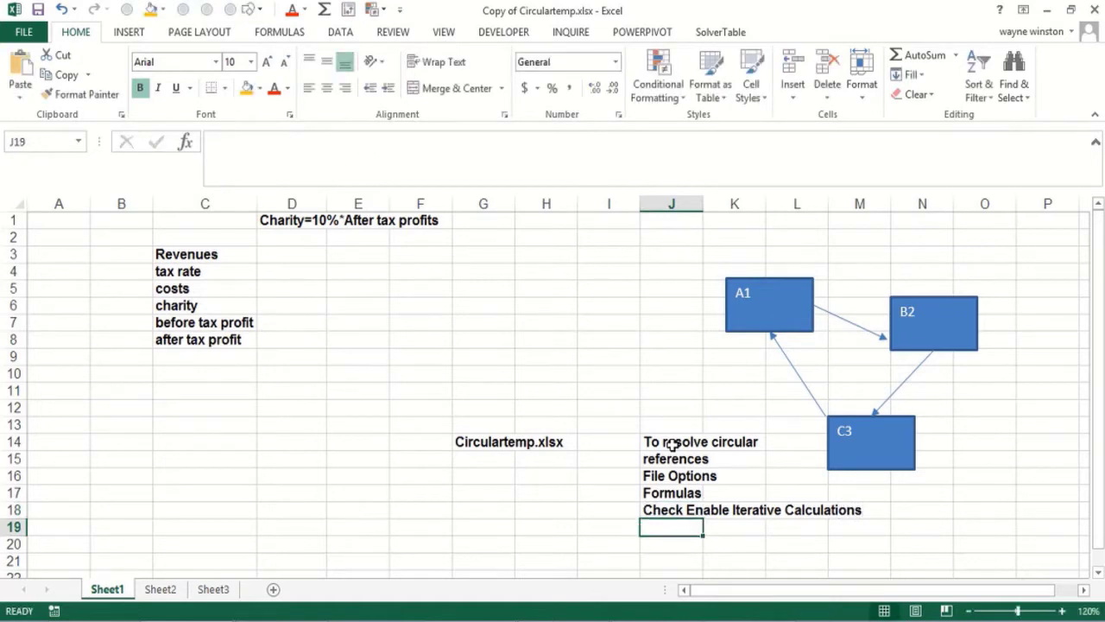
Step: Add the note lines "and Excel juggles numbers" in cell J19 and "so all the formulas work" in J20
text(and Excel m)
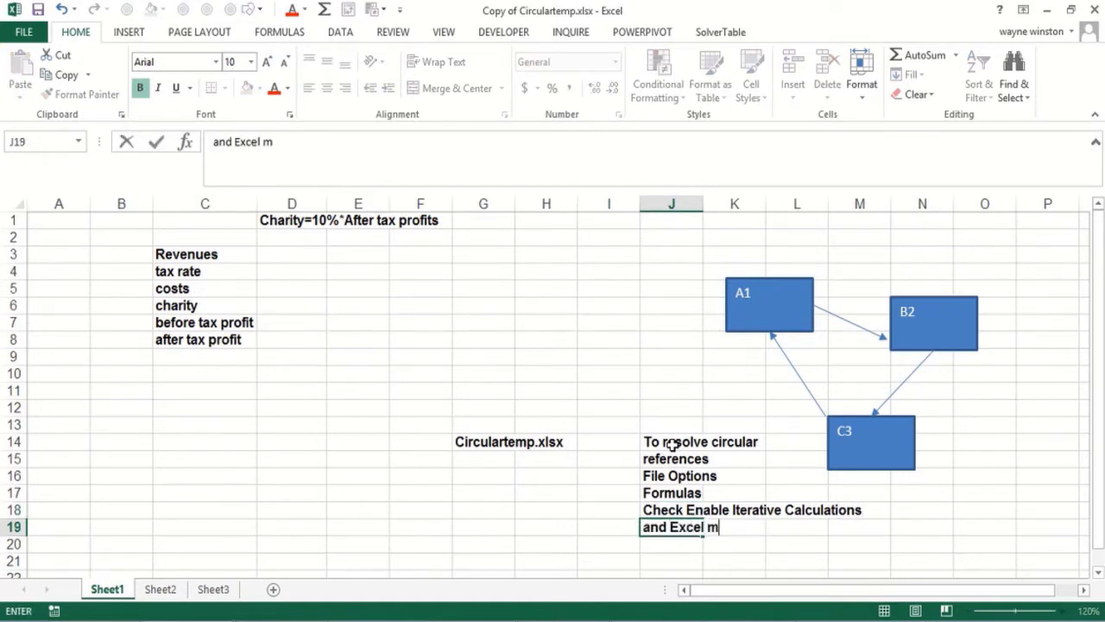
key(BackSpace)
text(jugg)
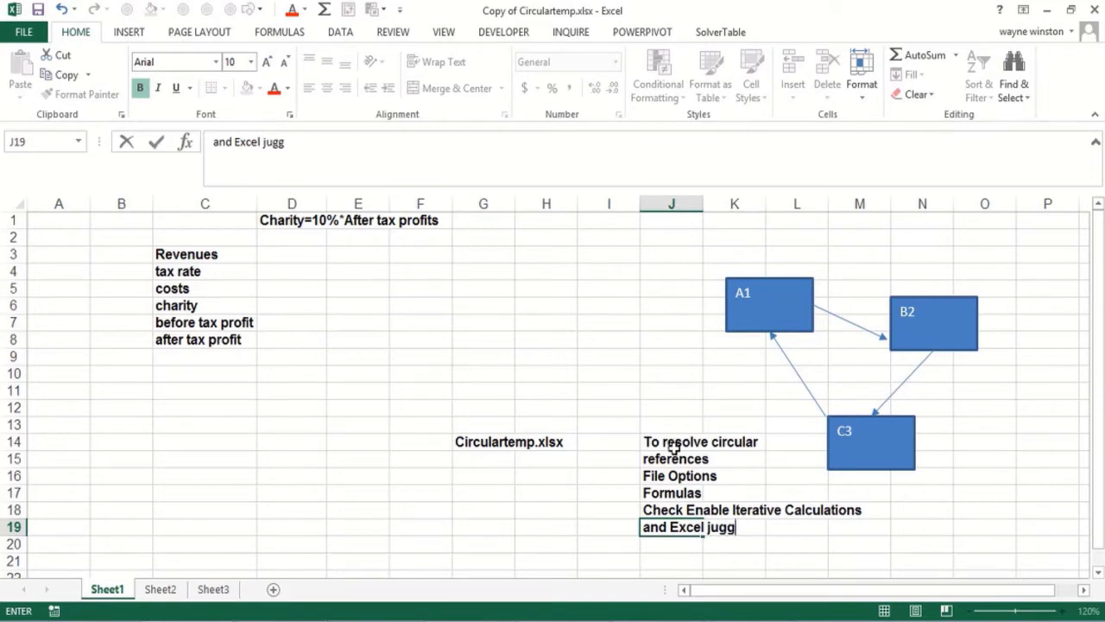
text(les numbers)
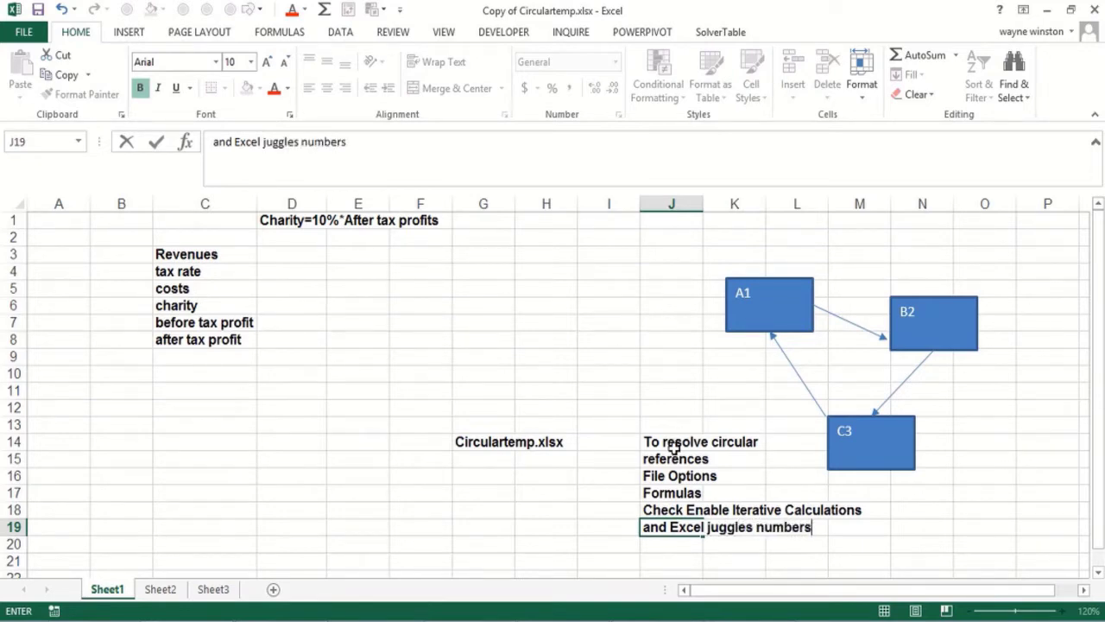
key(Return)
text(so )
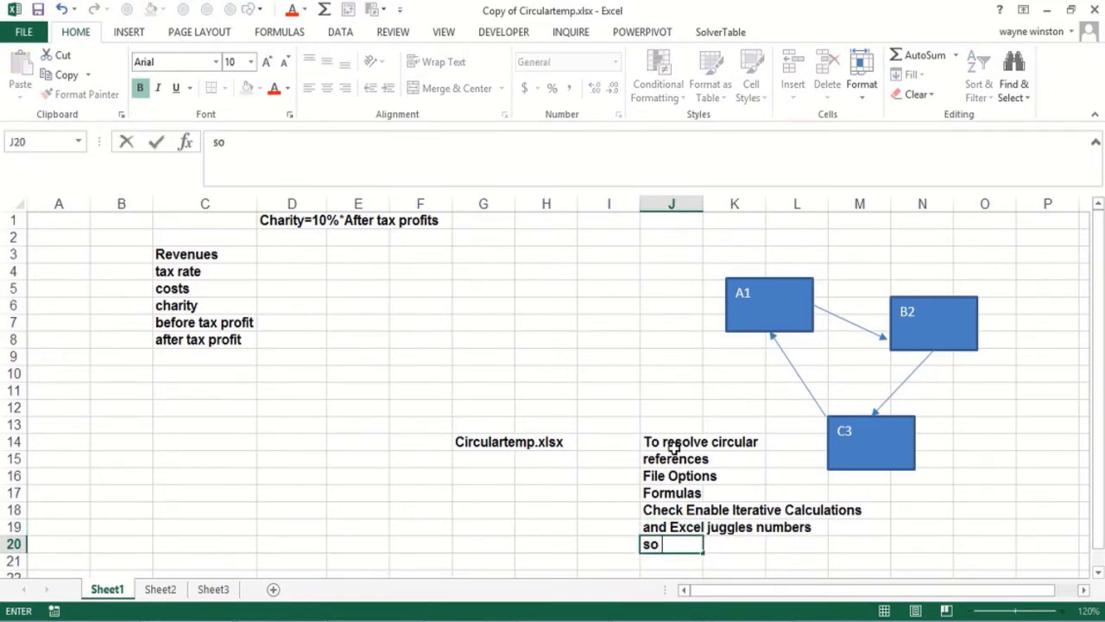
text(all the formul)
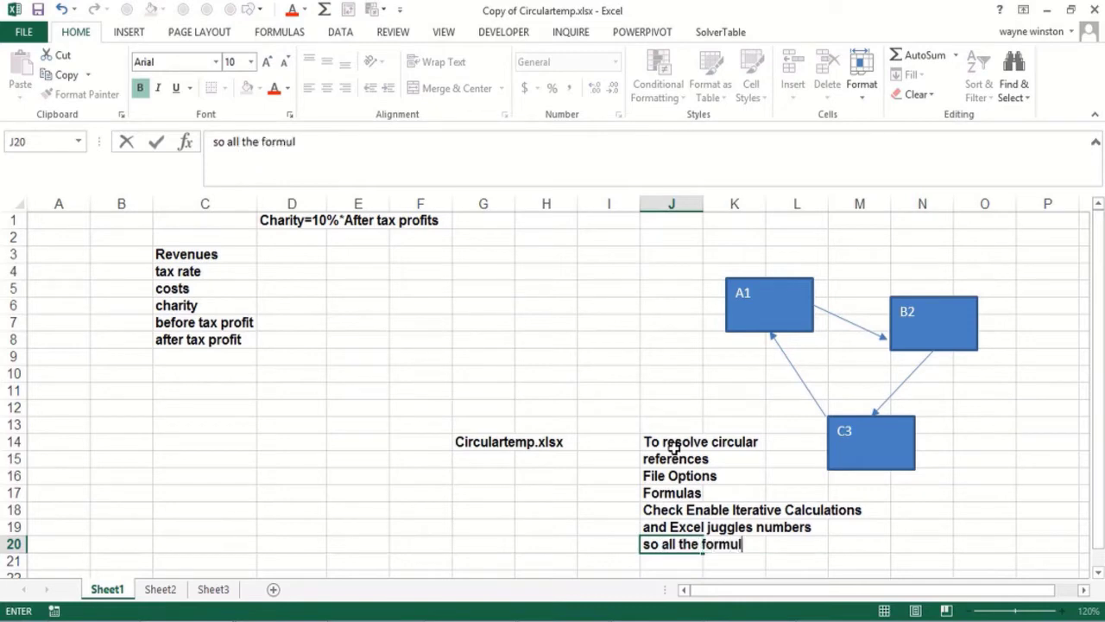
text(as work)
key(Return)
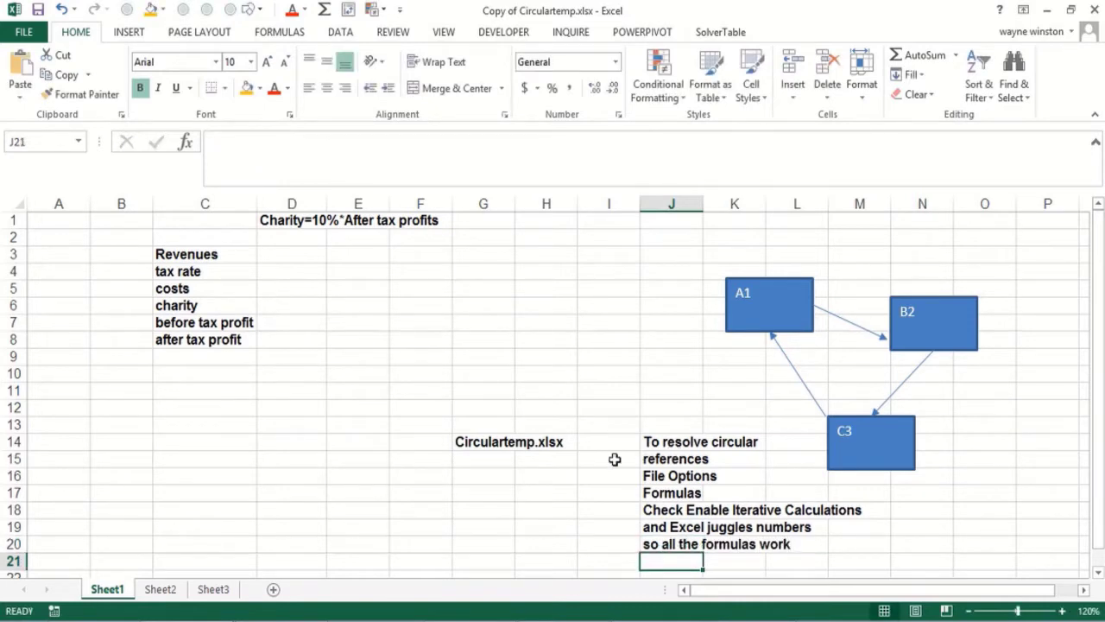
click(484, 458)
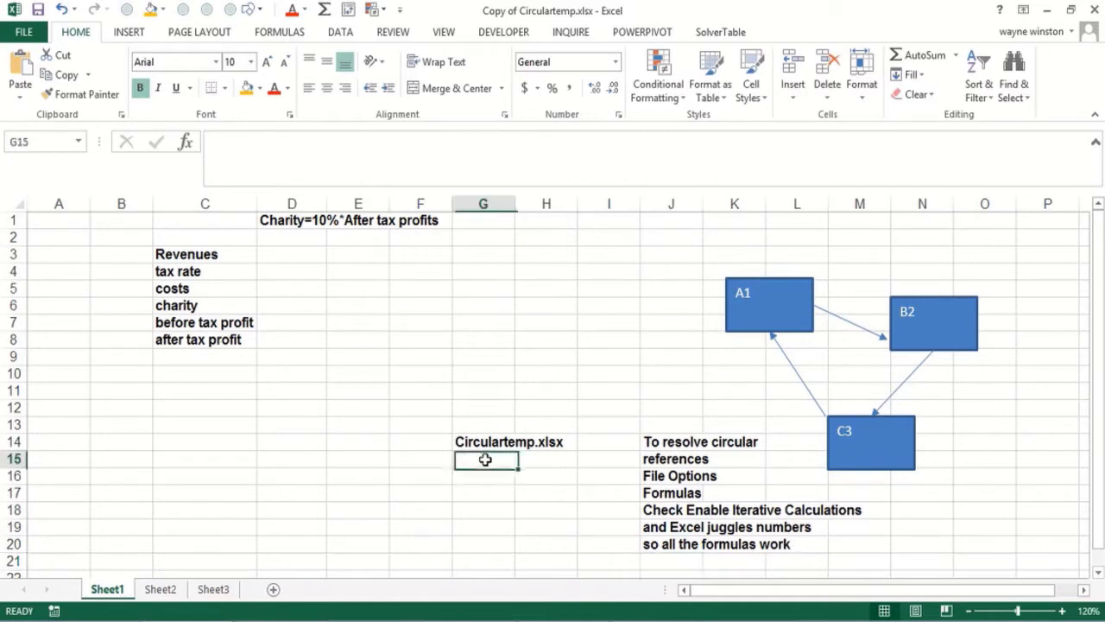
Step: Turn off iterative calculation in the Excel formula calculation options and apply the change
click(20, 34)
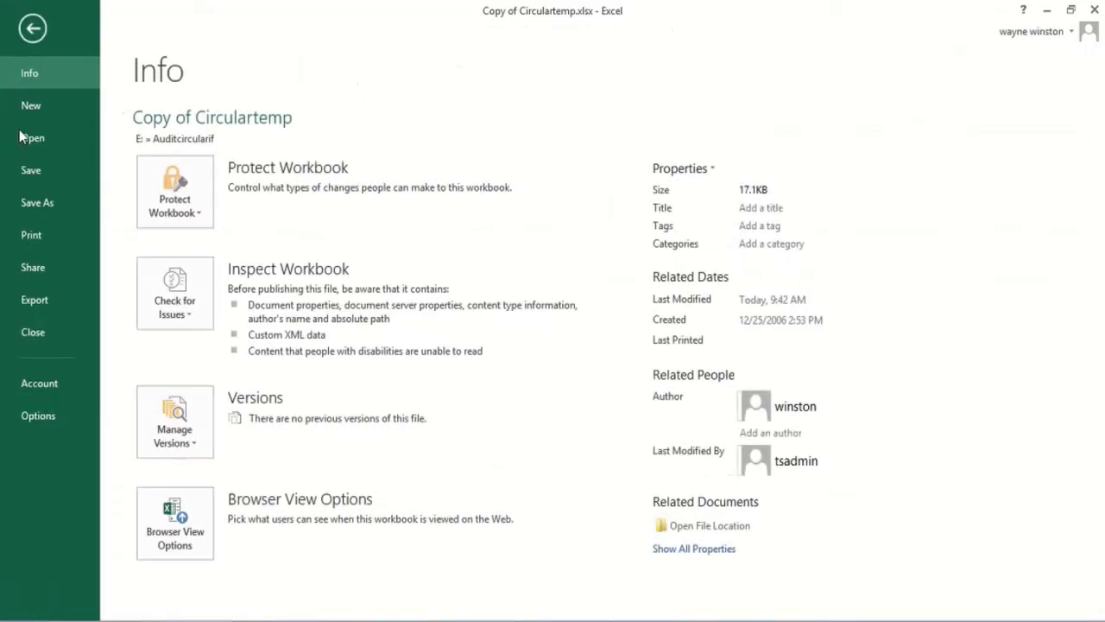
click(46, 419)
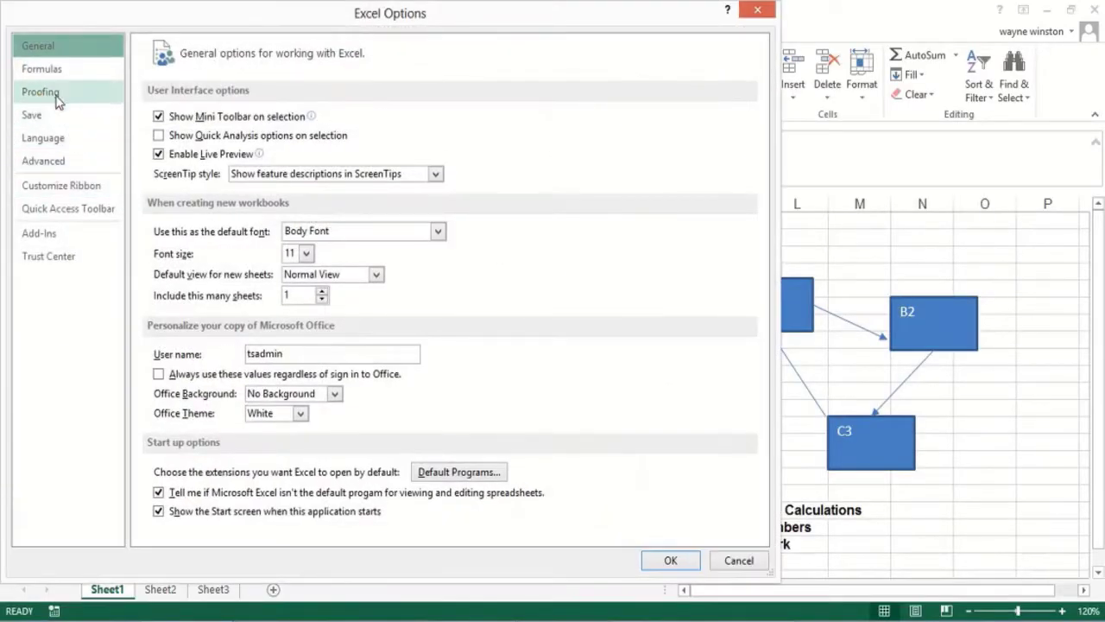
click(53, 76)
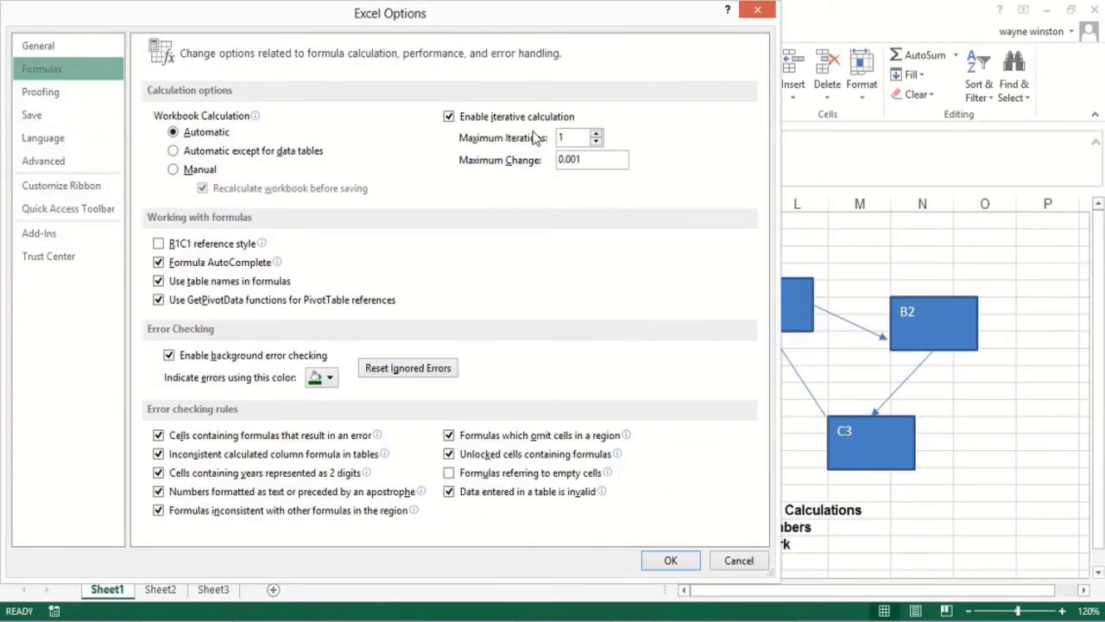
click(450, 119)
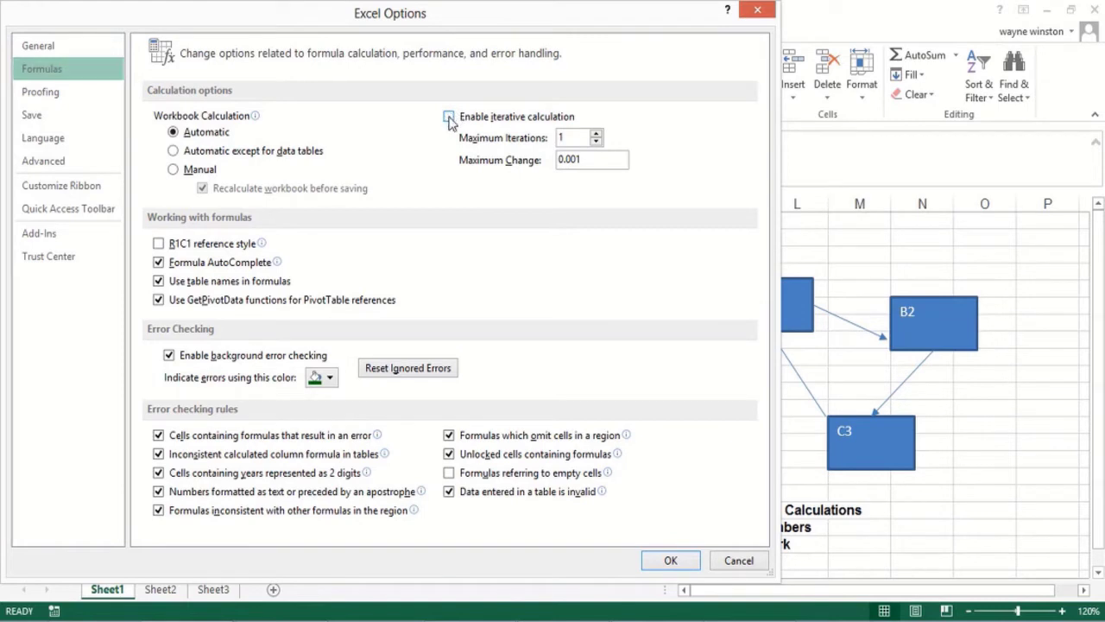
click(668, 561)
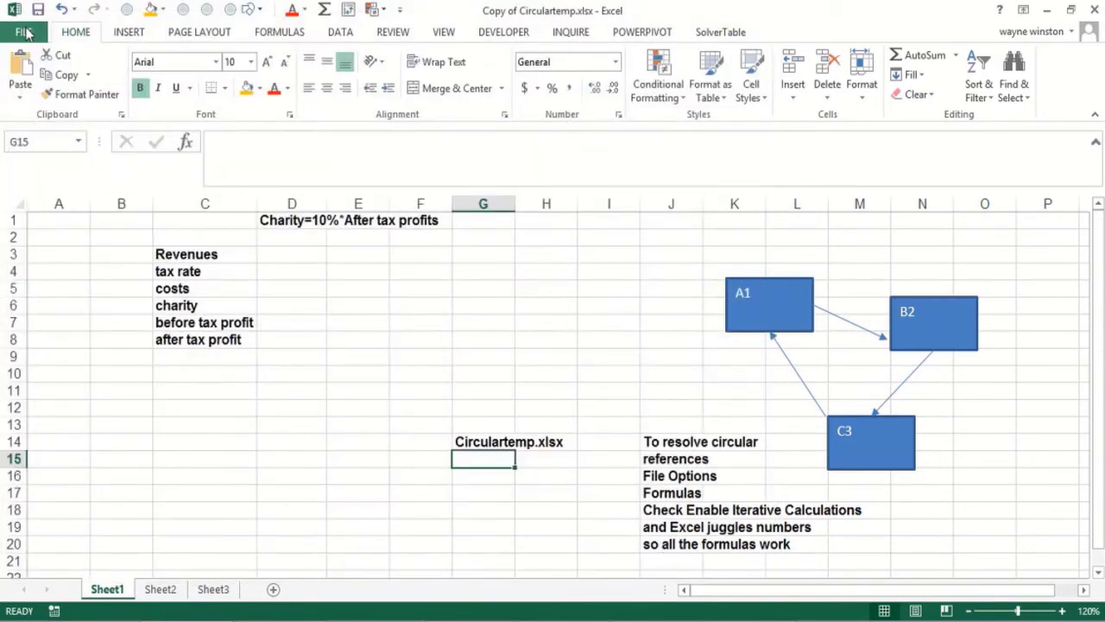
Step: Set the maximum iterations to 100 in the Excel formula calculation options and apply the change
click(28, 33)
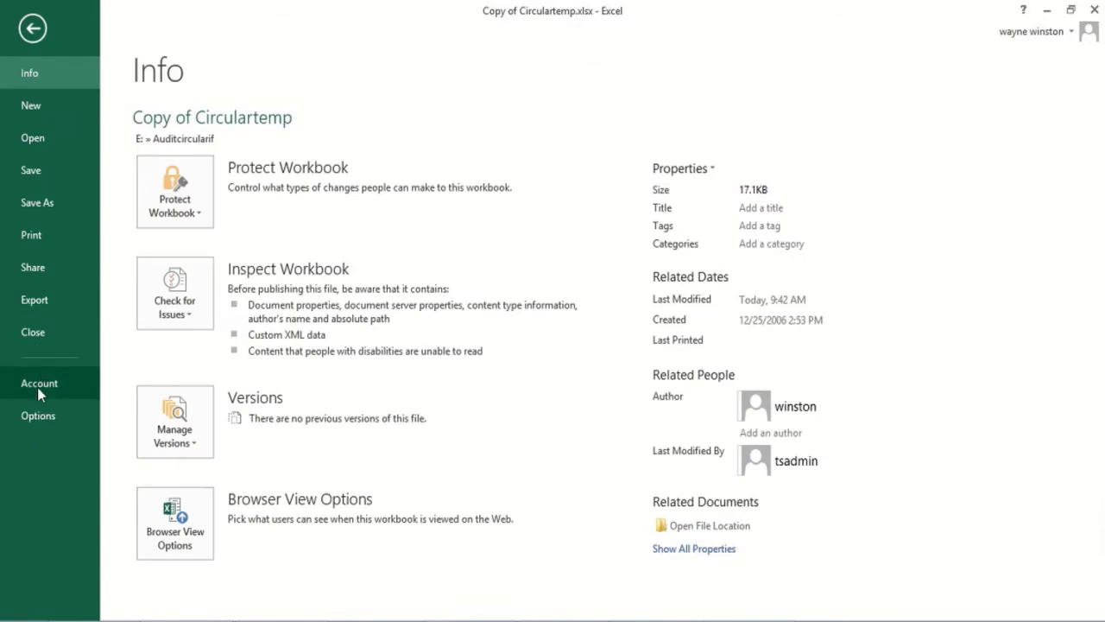
click(41, 416)
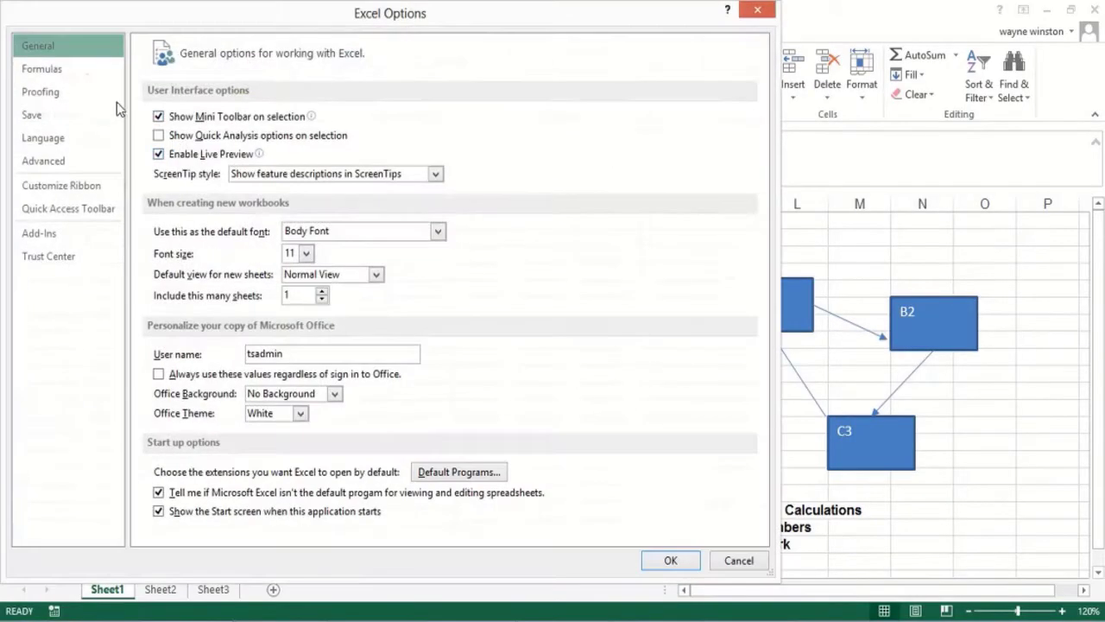
click(48, 74)
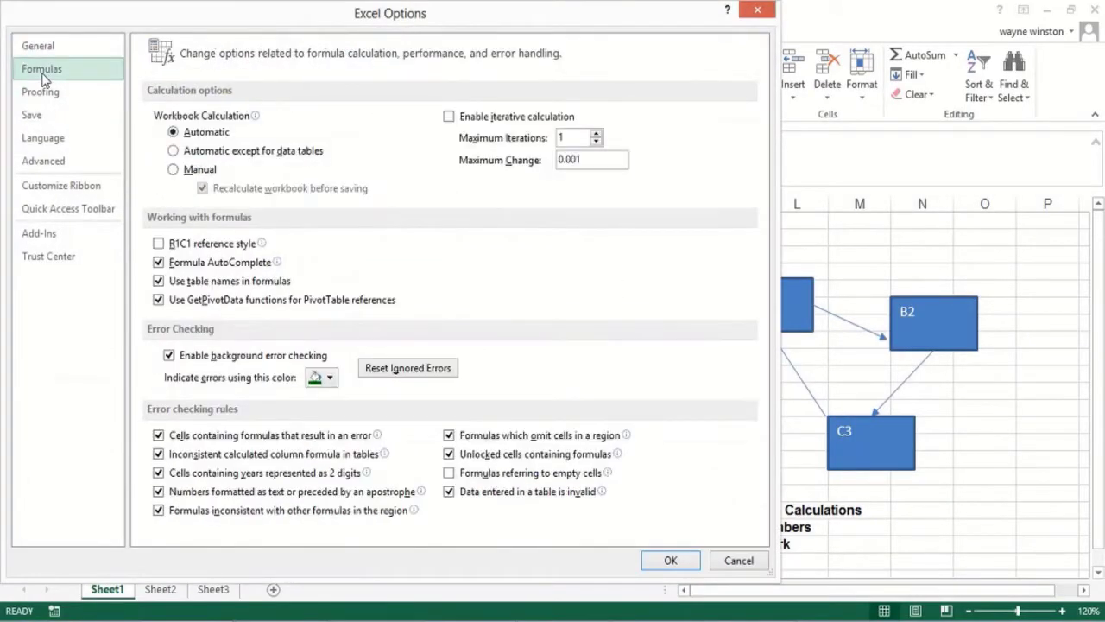
click(575, 138)
text(00)
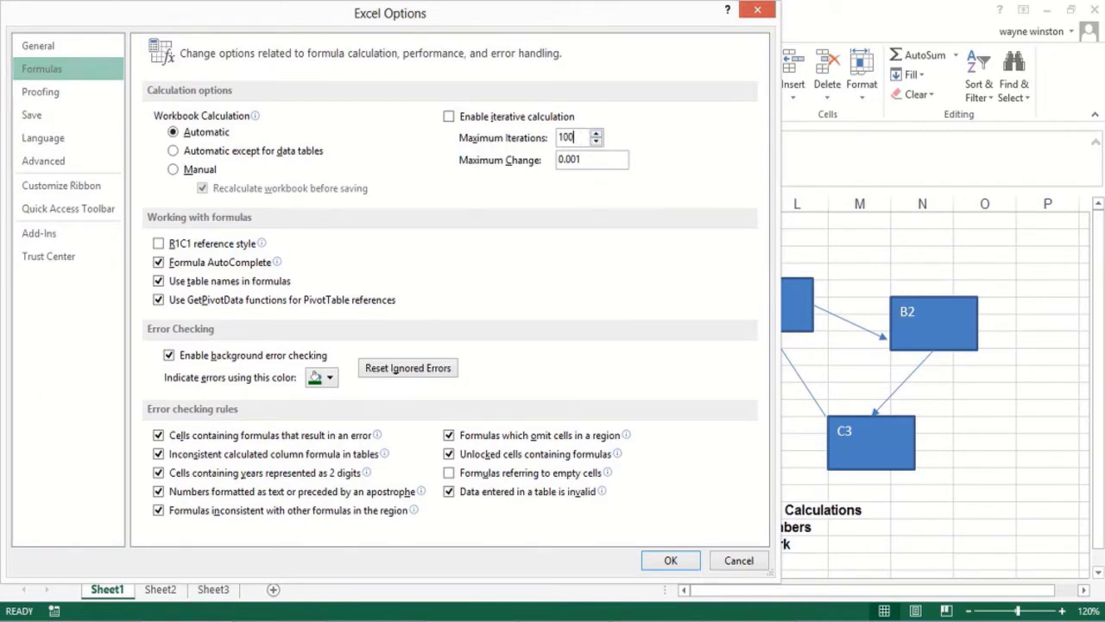
click(670, 560)
Step: Enter the note line "Iterations say 100" in cell J21
click(662, 560)
text(I)
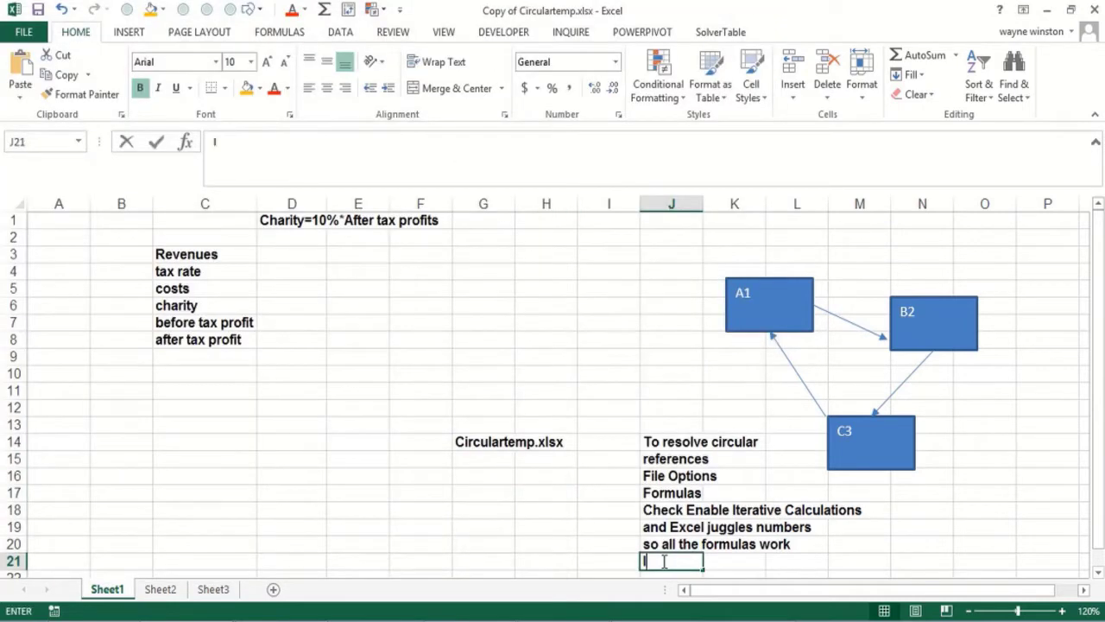
text(terations)
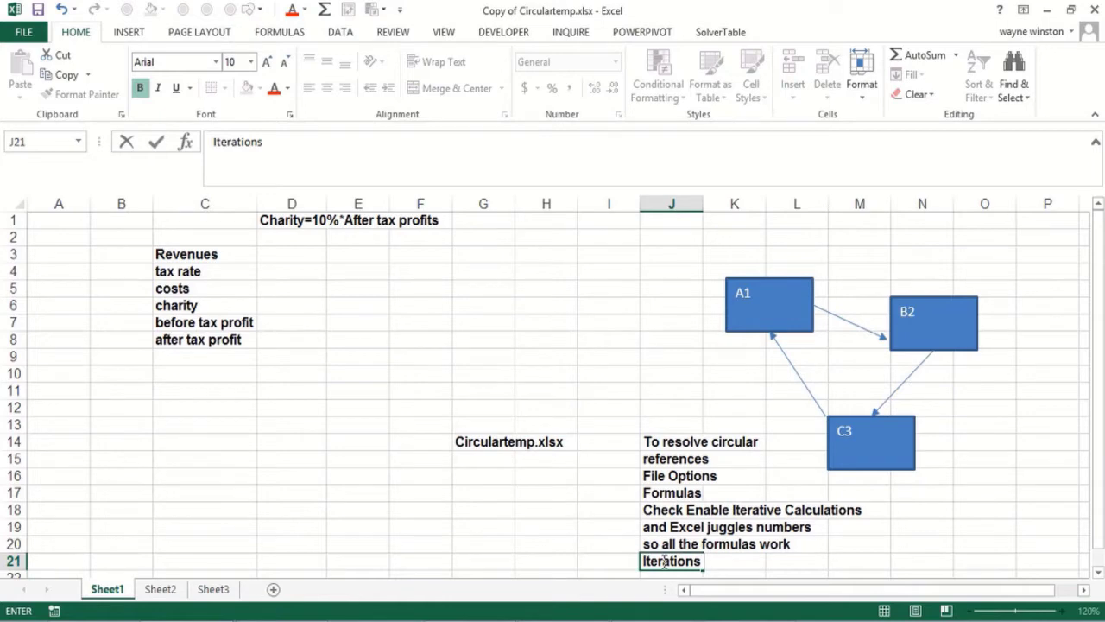
text( say 100)
key(Return)
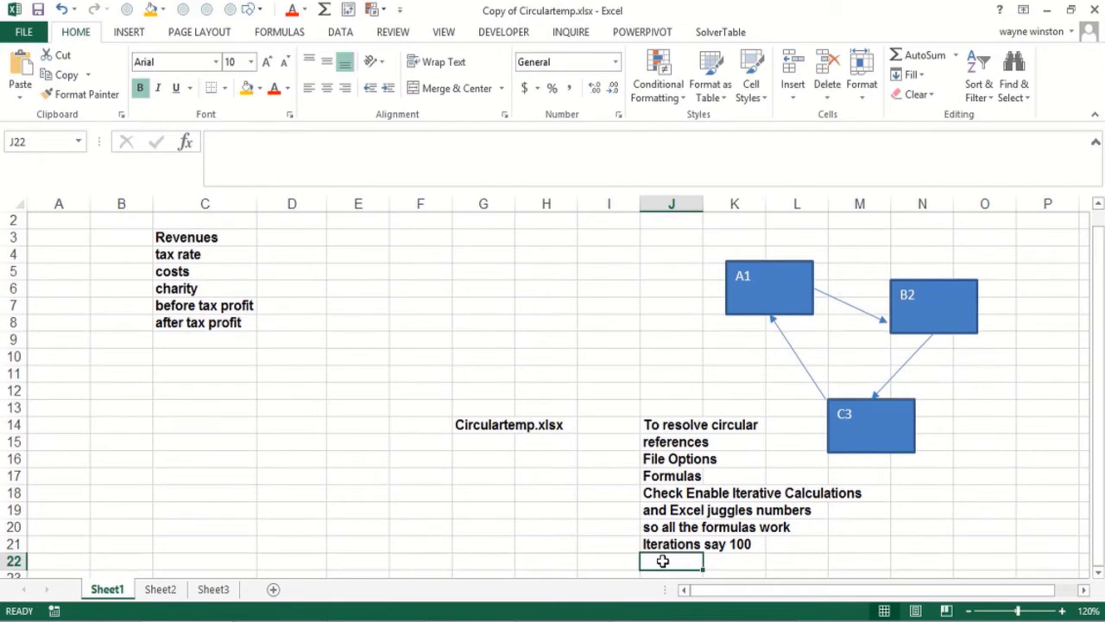
Step: Enter 1500 as the revenues in cell D3 and 1000 as the costs in cell D5
key(Up)
key(Up)
key(Up)
key(Up)
key(Up)
key(Up)
key(Up)
key(Up)
key(Up)
key(Up)
key(Up)
key(Up)
key(Up)
key(Up)
key(Up)
key(Up)
key(Up)
key(Up)
key(Up)
key(Up)
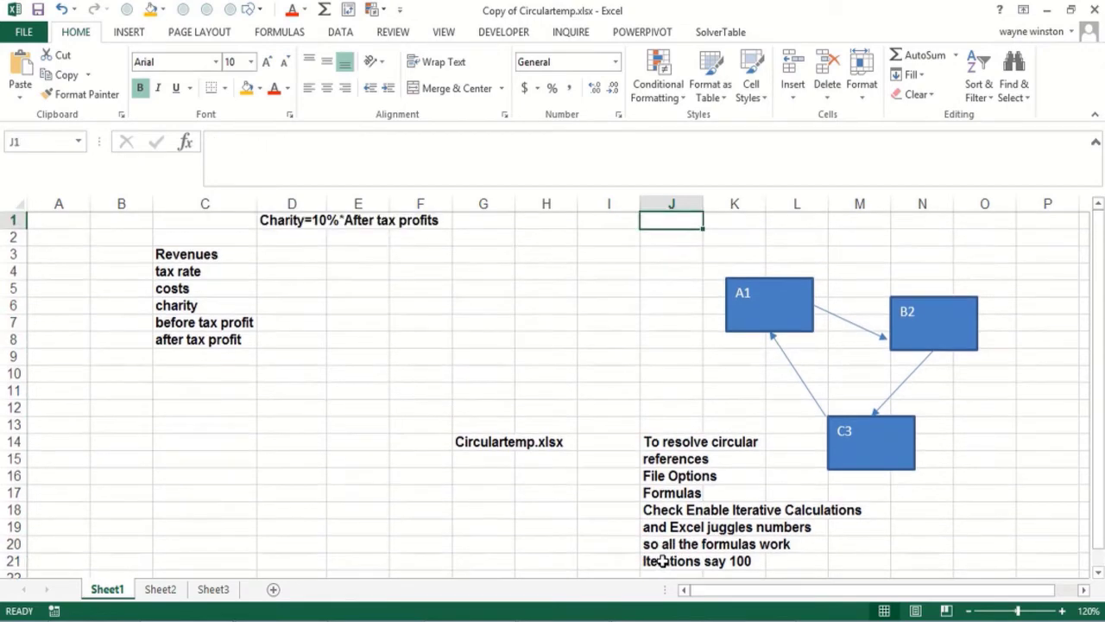
key(Left)
key(Left)
key(Left)
key(Left)
key(Left)
key(Left)
key(Left)
key(Down)
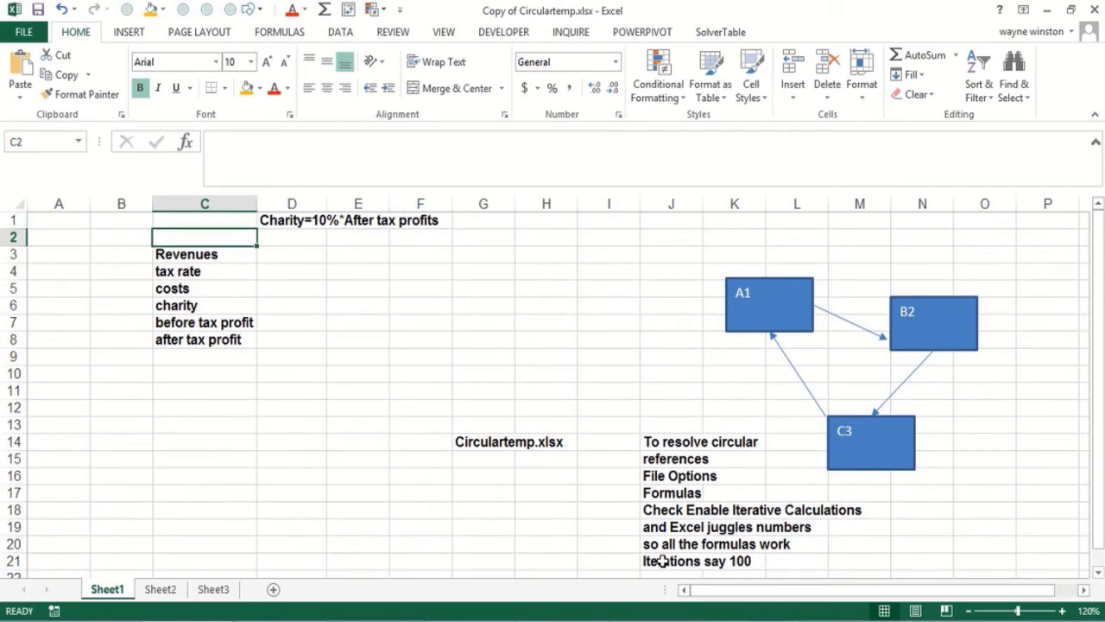
click(290, 256)
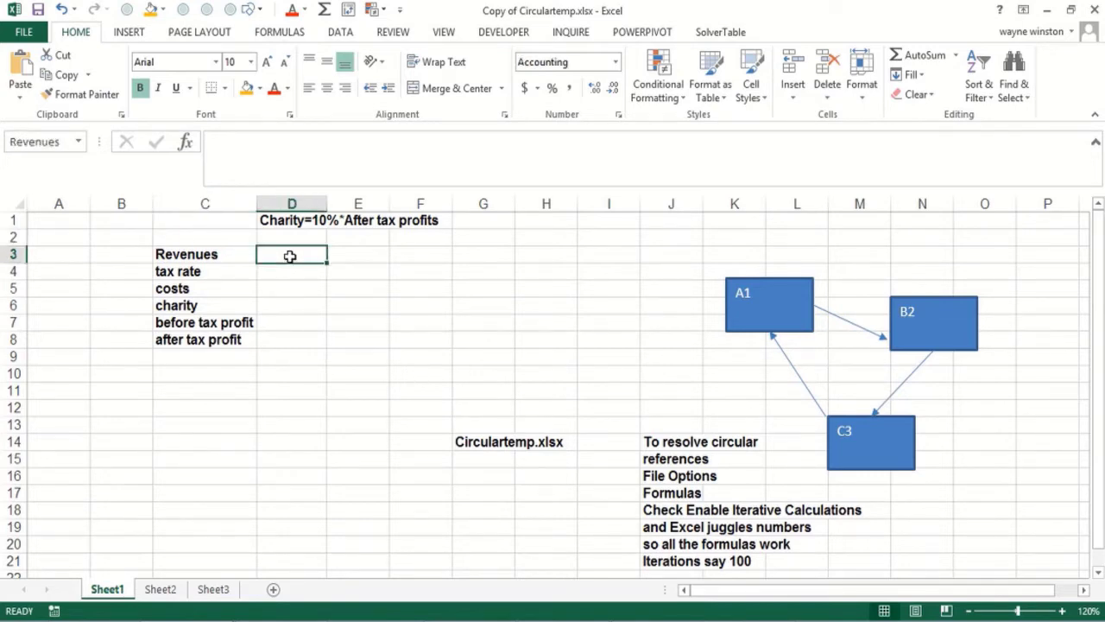
text(15)
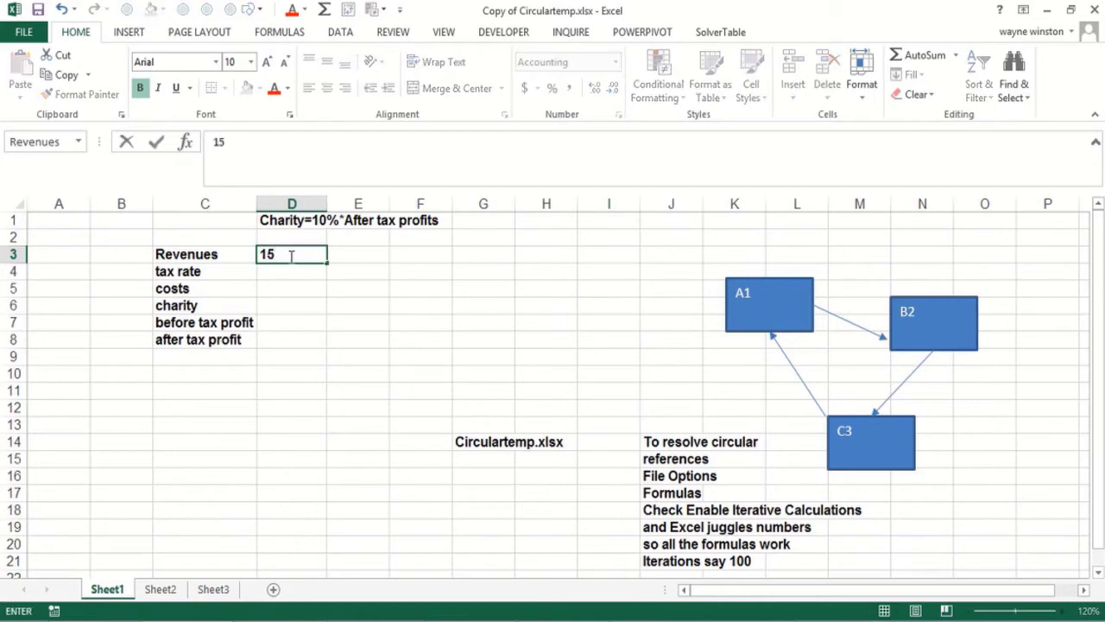
text(00)
key(Return)
key(Return)
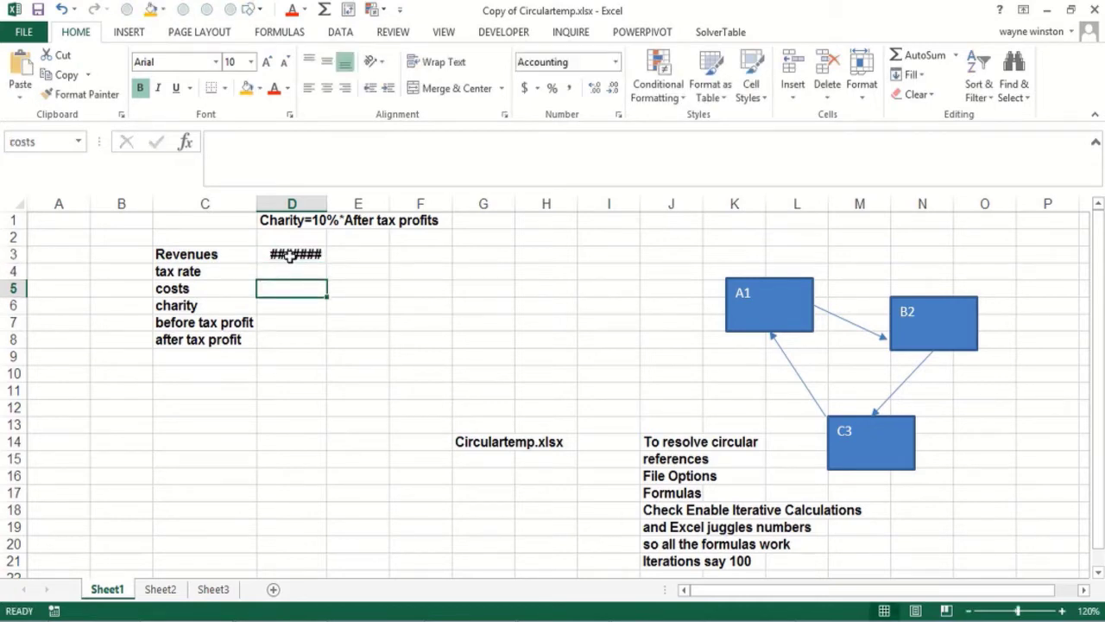
text(1000)
key(Return)
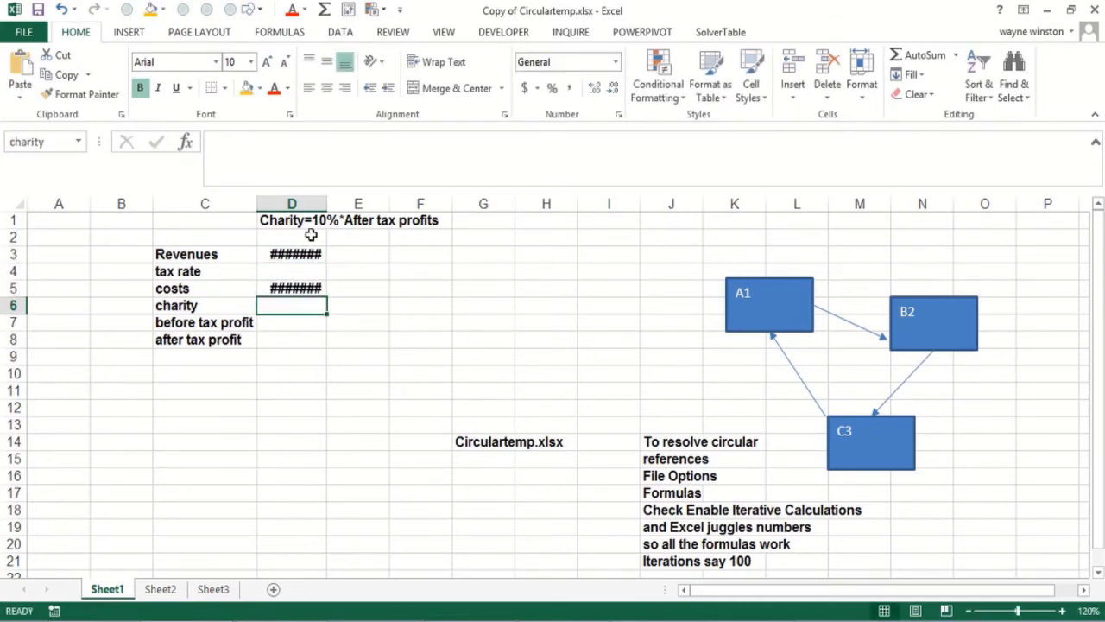
Step: Widen column D so the revenue and cost amounts fit, and check the list of defined range names
drag(329, 200, 372, 201)
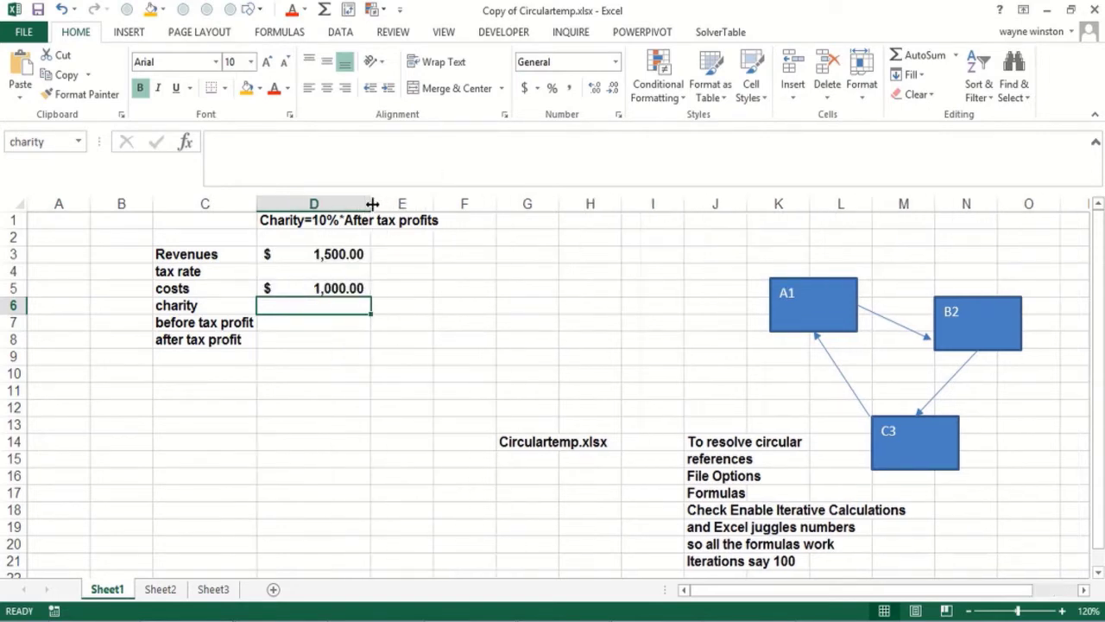
click(78, 141)
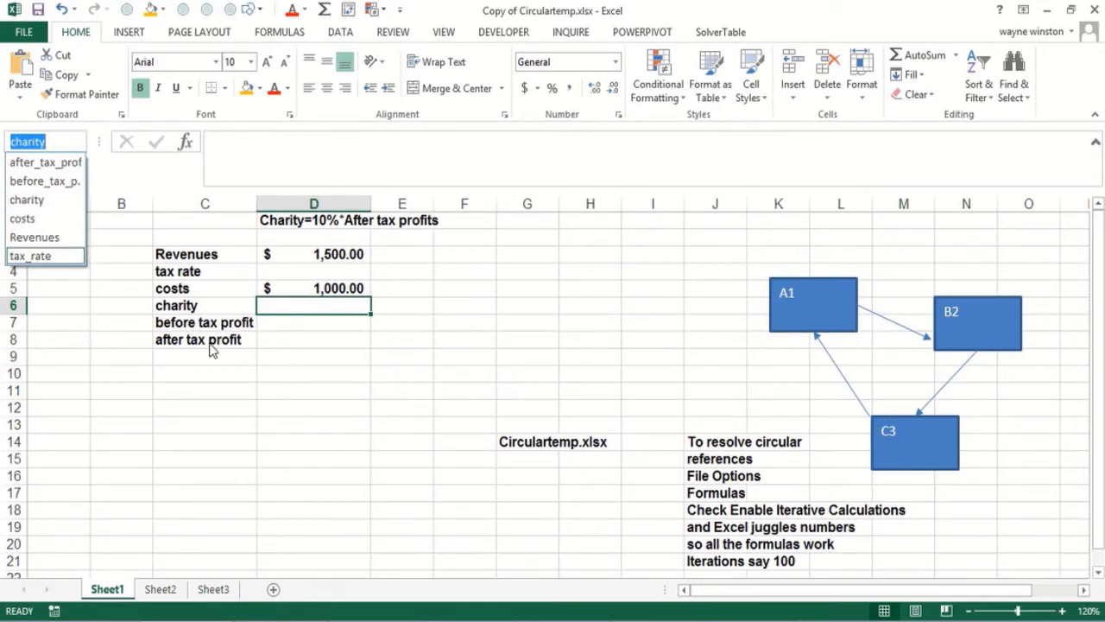
click(372, 374)
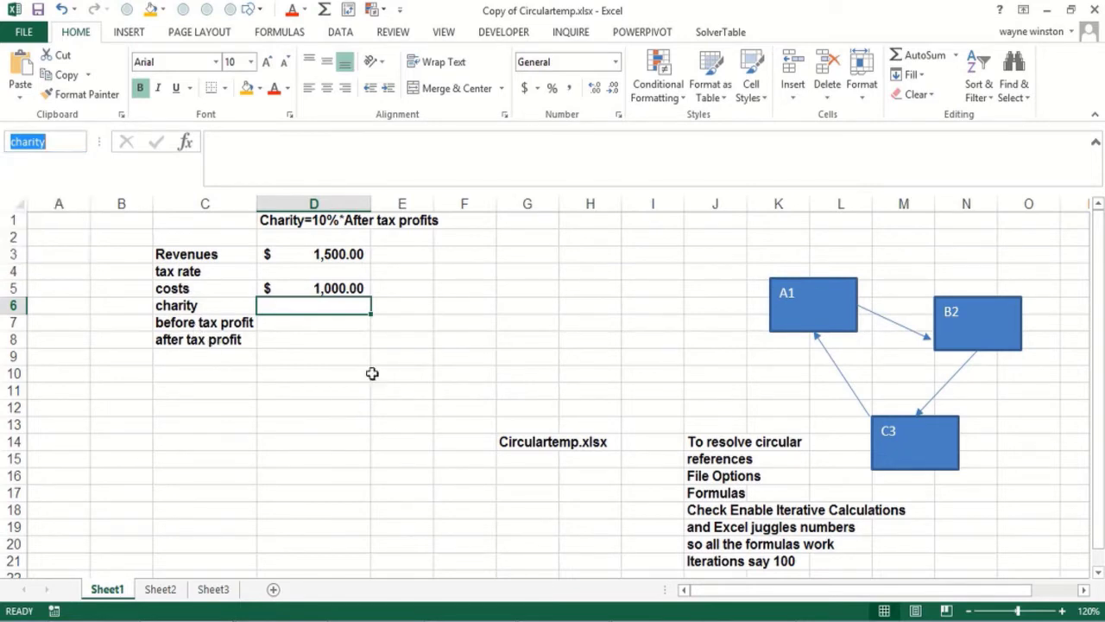
Step: Enter .4 as the tax rate in cell D4
click(305, 270)
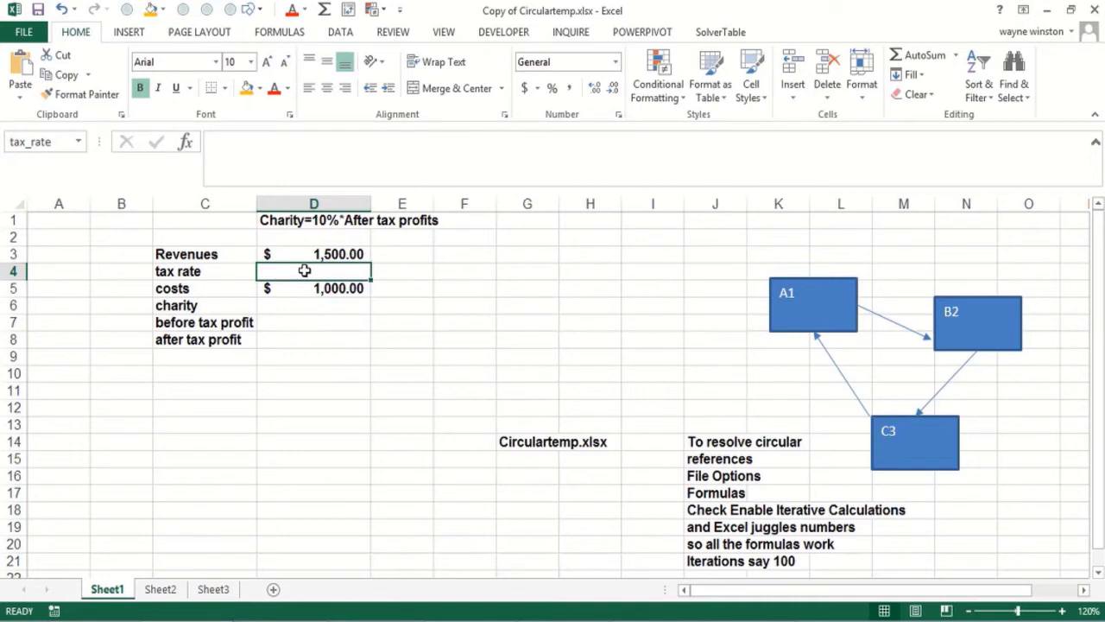
text(.4)
key(Return)
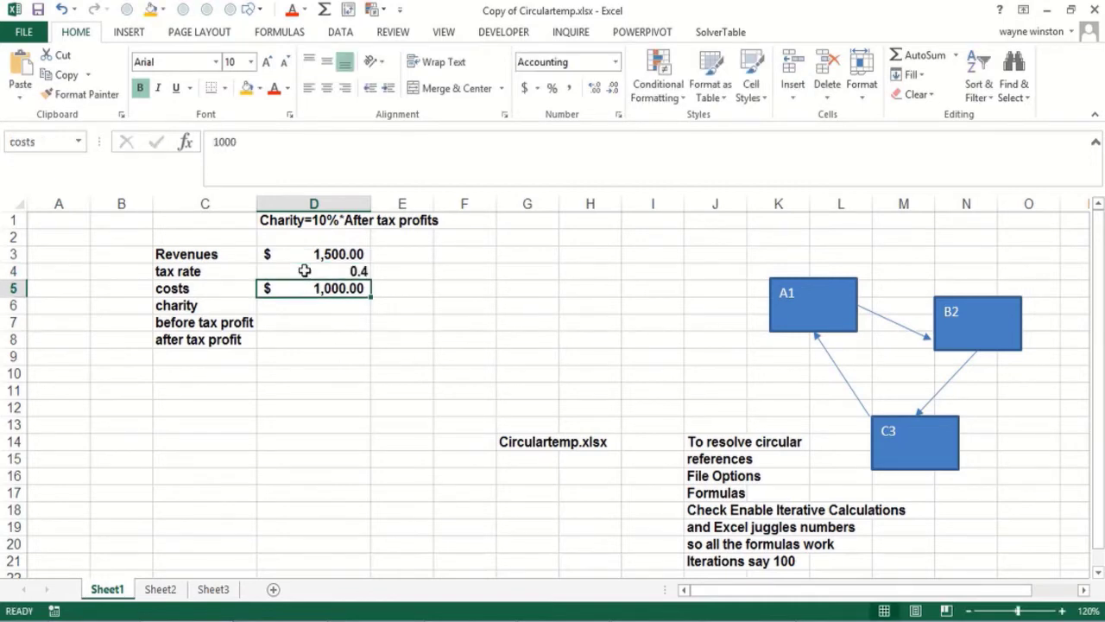
Step: Fill the charity cell D6 with the standard yellow color
click(307, 307)
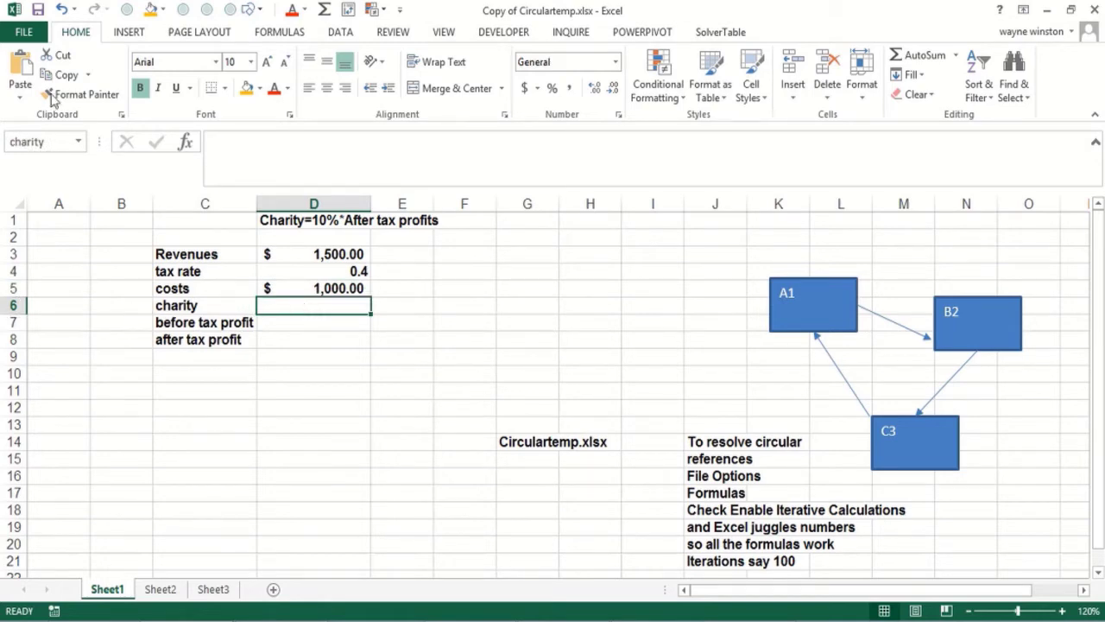
click(164, 10)
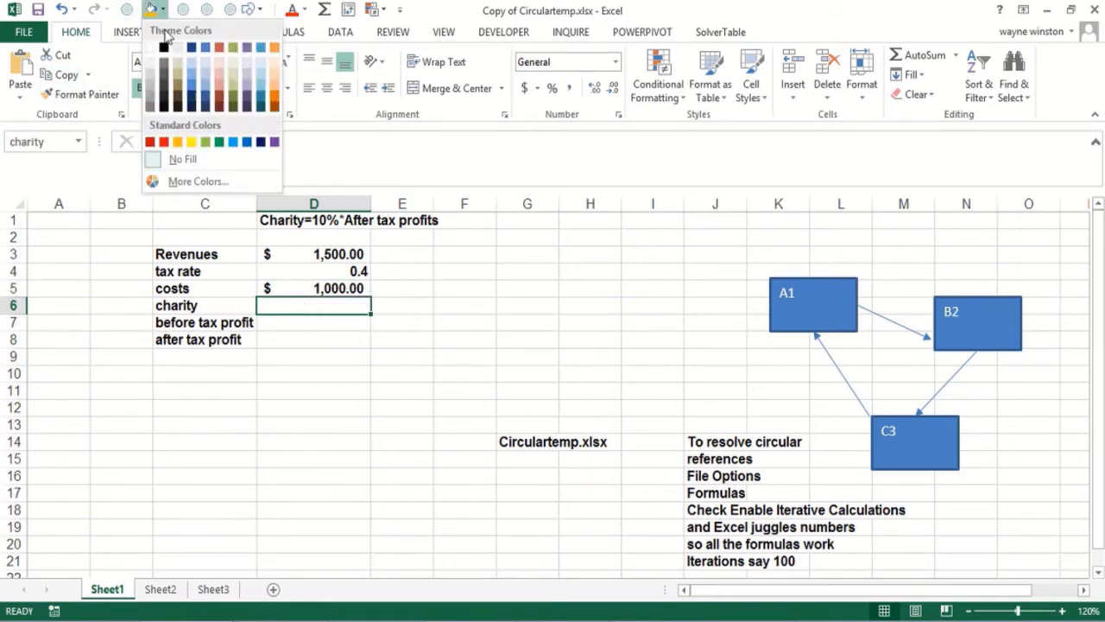
click(192, 142)
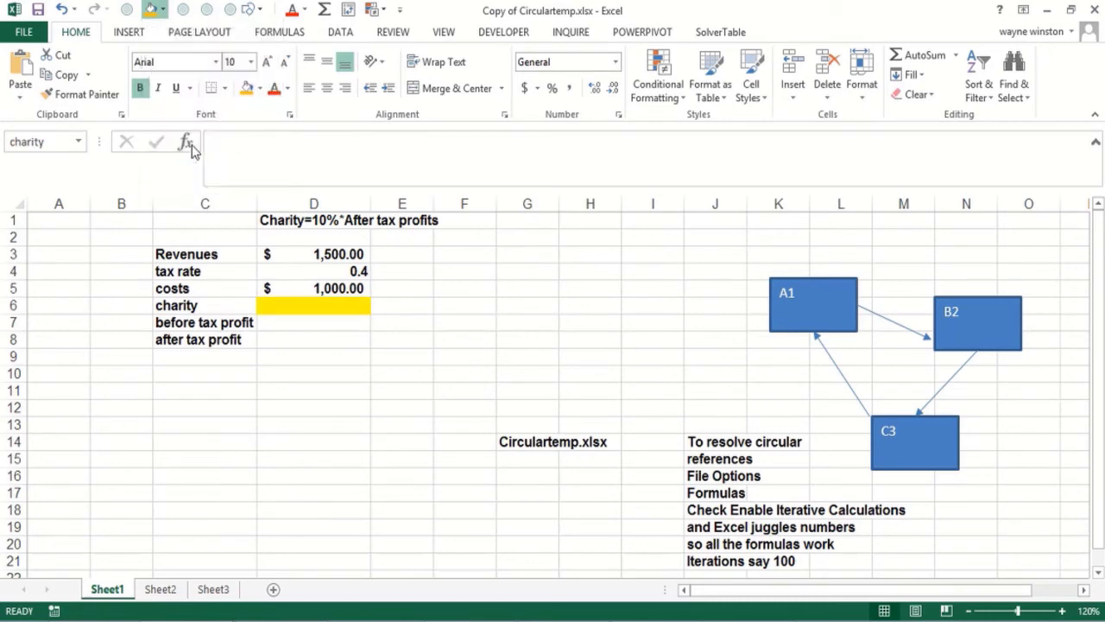
Step: Enter a formula in the charity cell D6 that multiplies .1 by the after tax profit cell D8
click(320, 307)
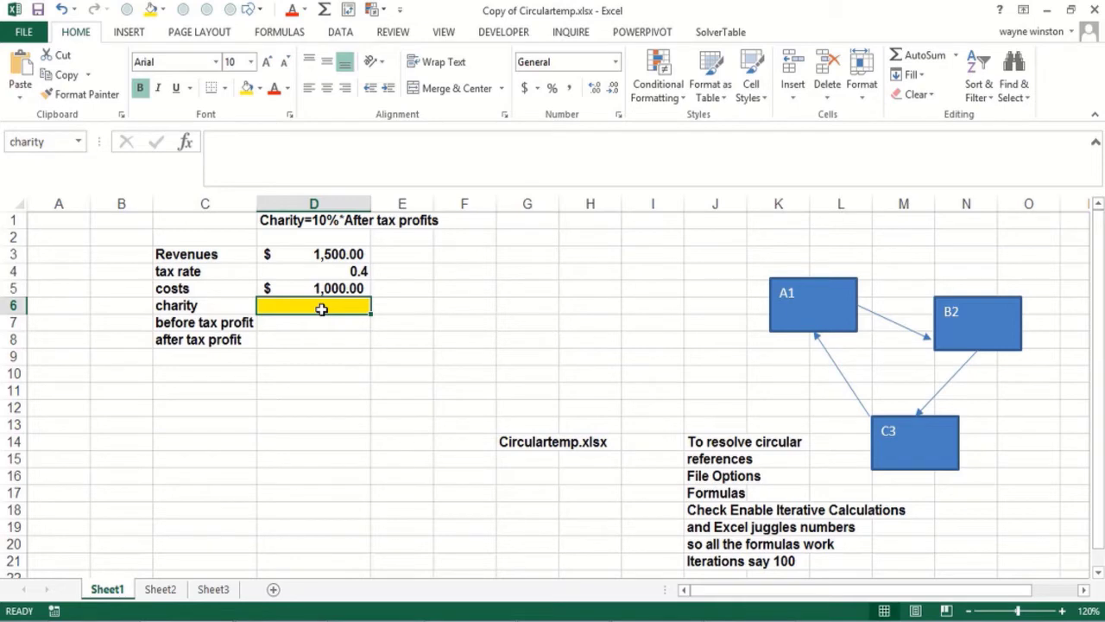
text(=.1)
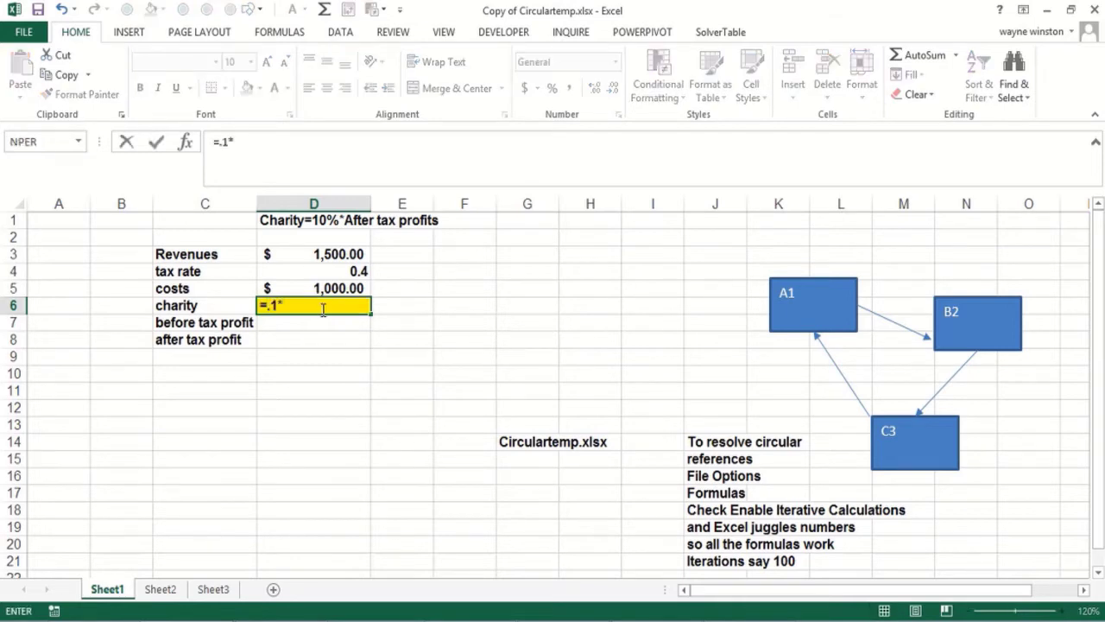
text(*)
click(310, 340)
key(Return)
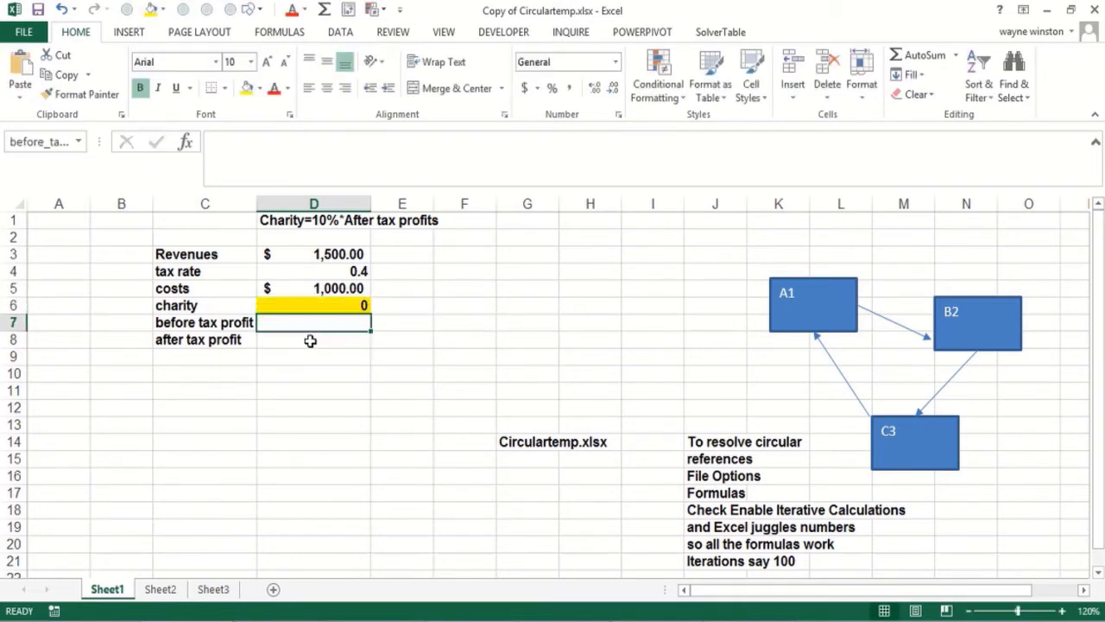
Step: Calculate the before tax profit in cell D7 with the formula =Revenues-costs-charity
text(=)
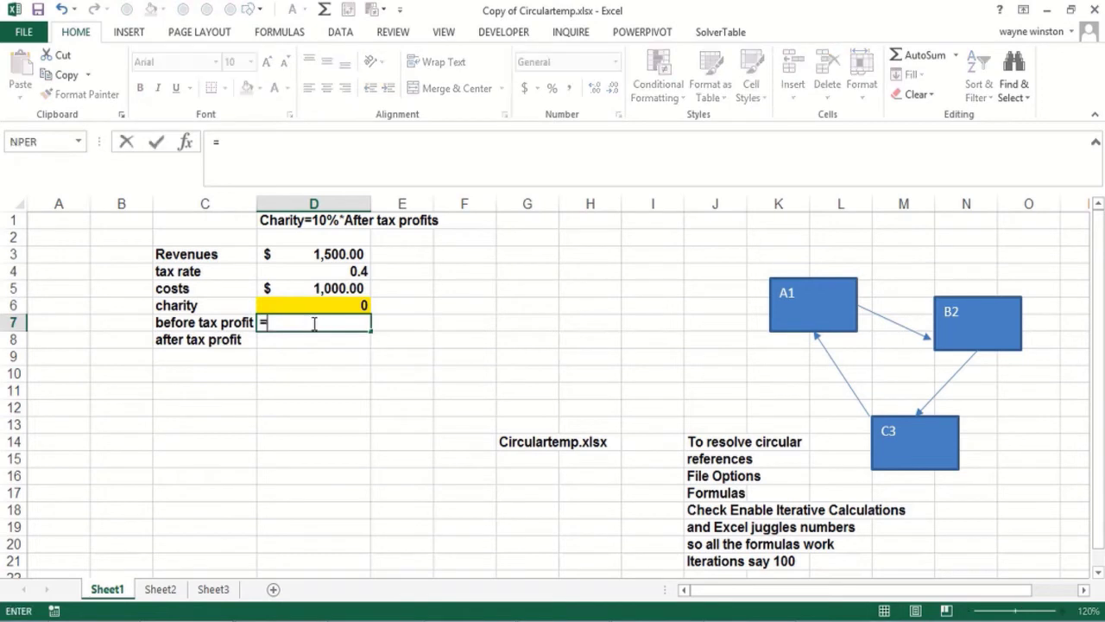
click(315, 256)
text(-)
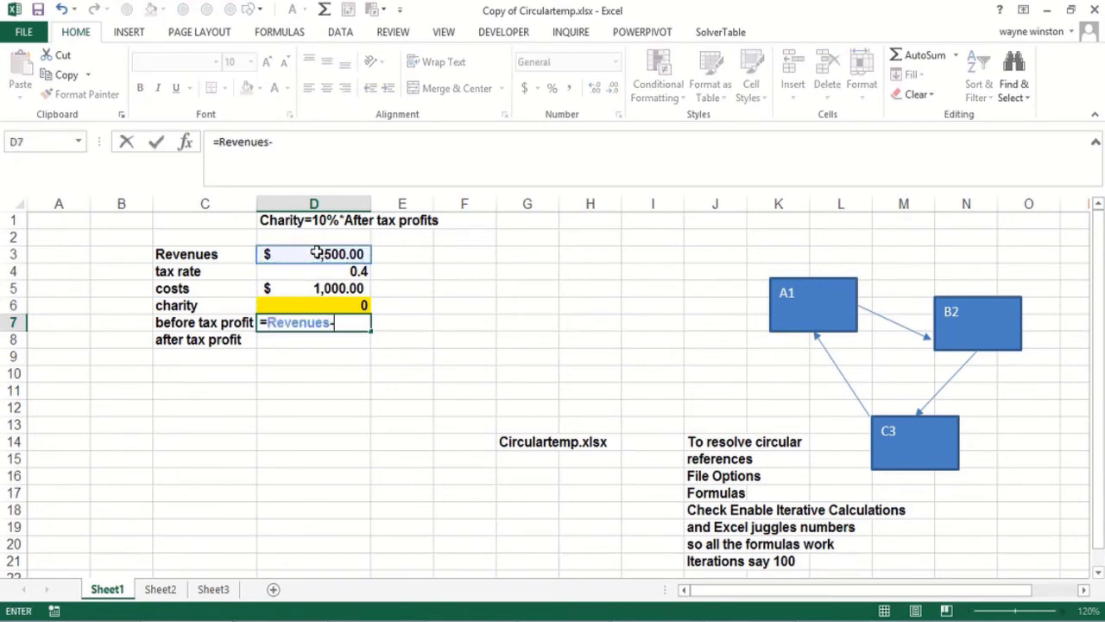
click(320, 288)
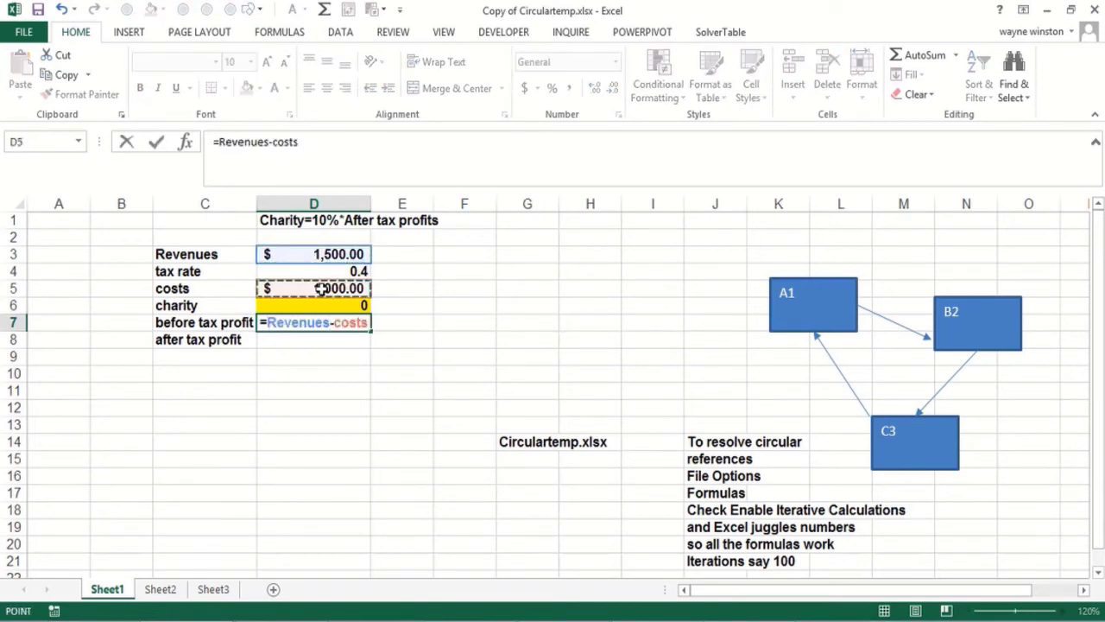
text(-)
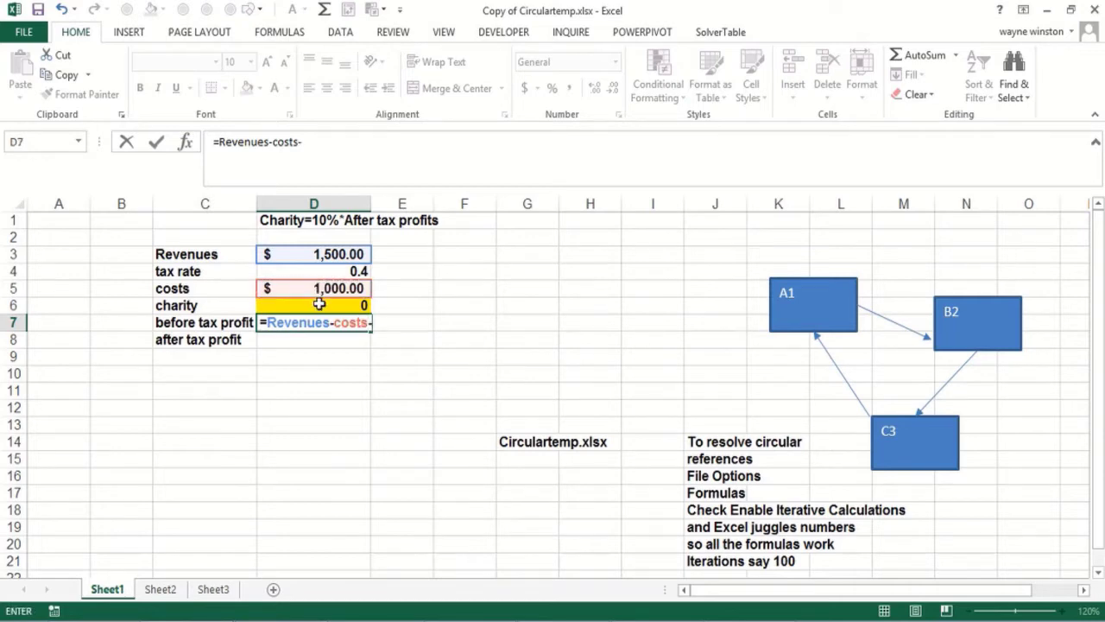
click(323, 305)
key(Return)
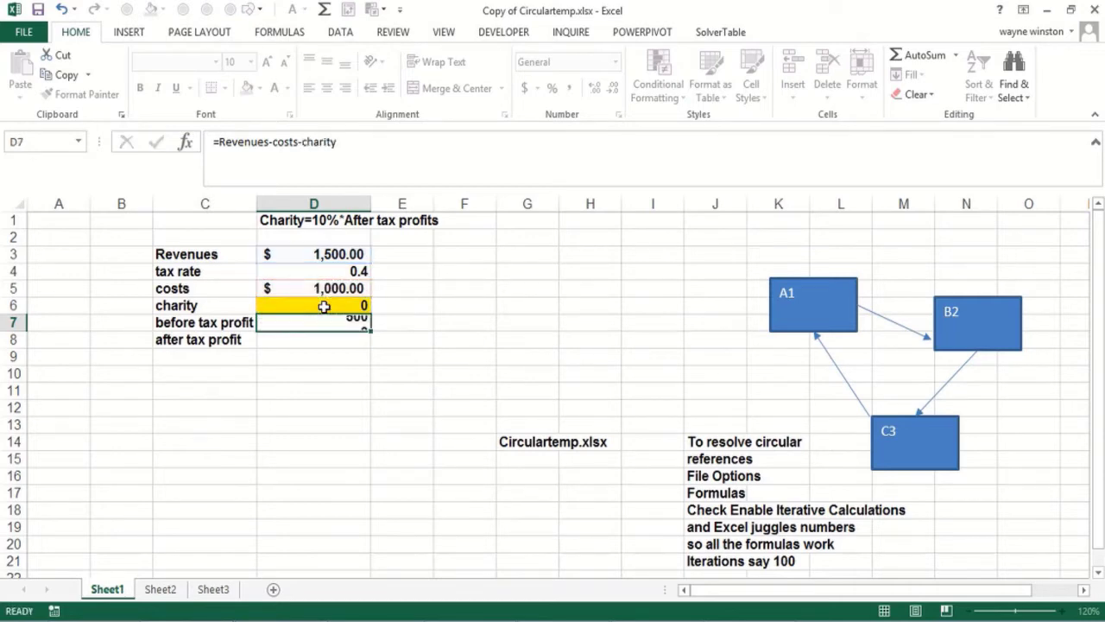
Step: Calculate the after tax profit in cell D8 with =(1-tax_rate)*before_tax_profit and dismiss the circular reference warning
text(=)
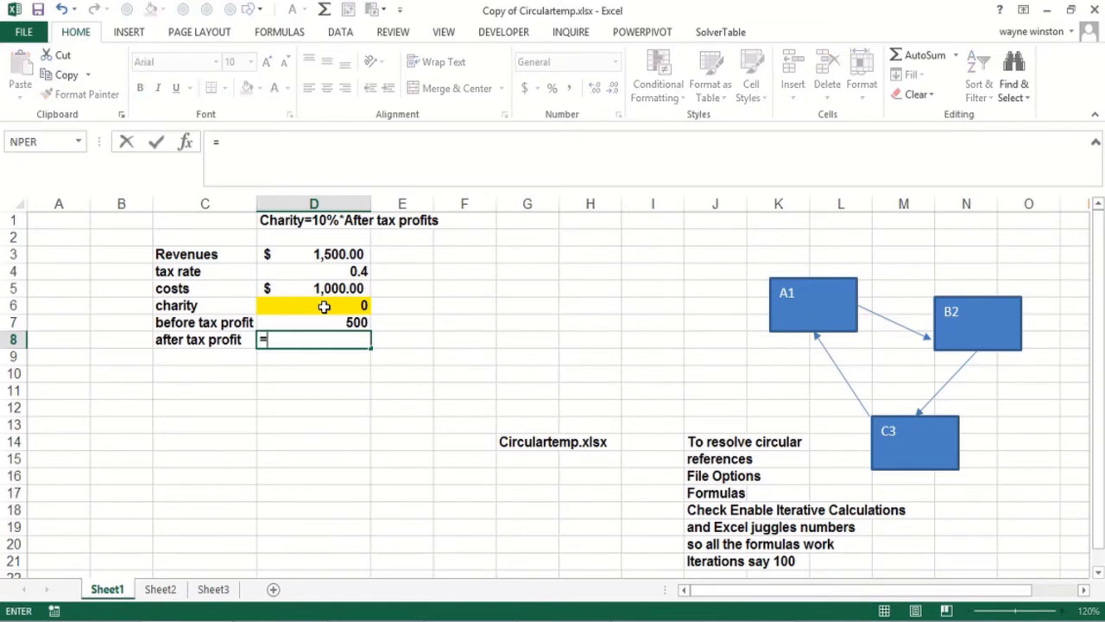
text((1-)
click(313, 275)
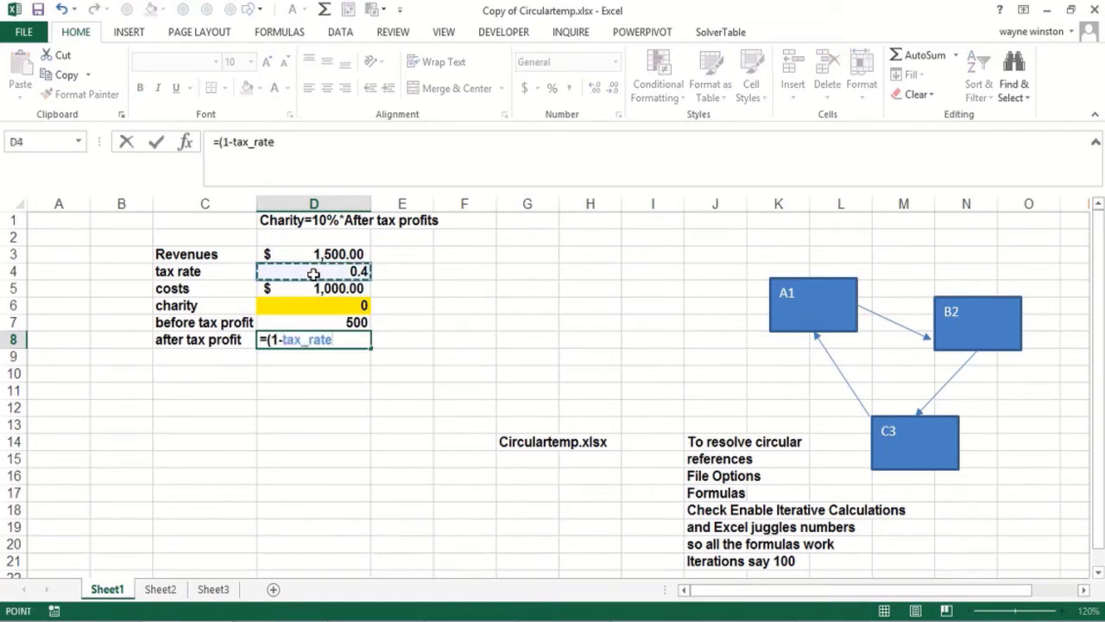
text()*)
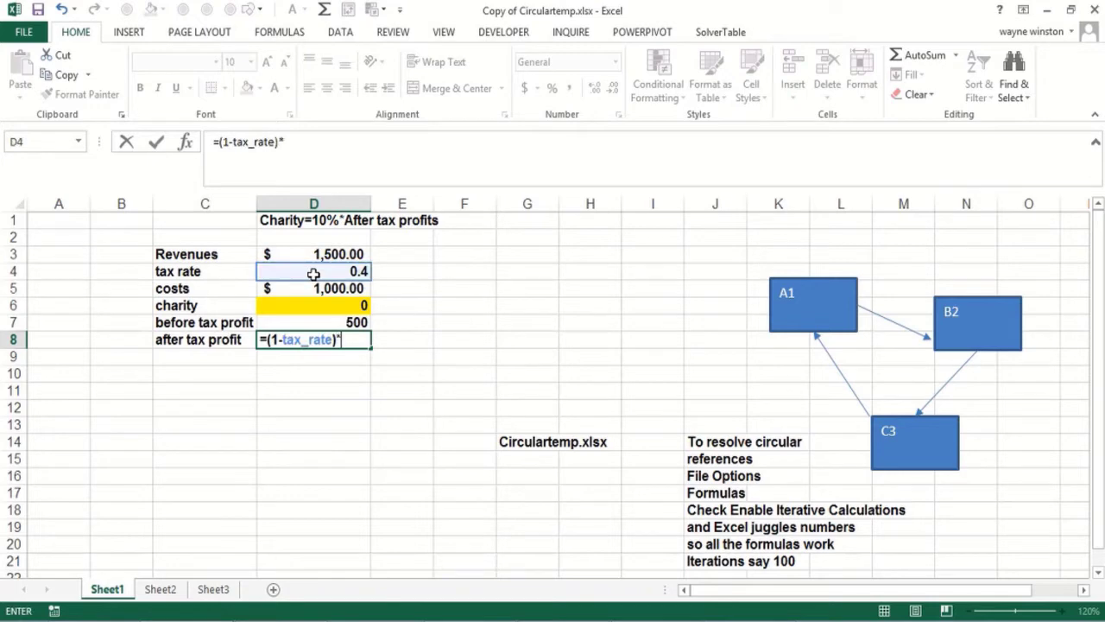
click(287, 320)
key(Return)
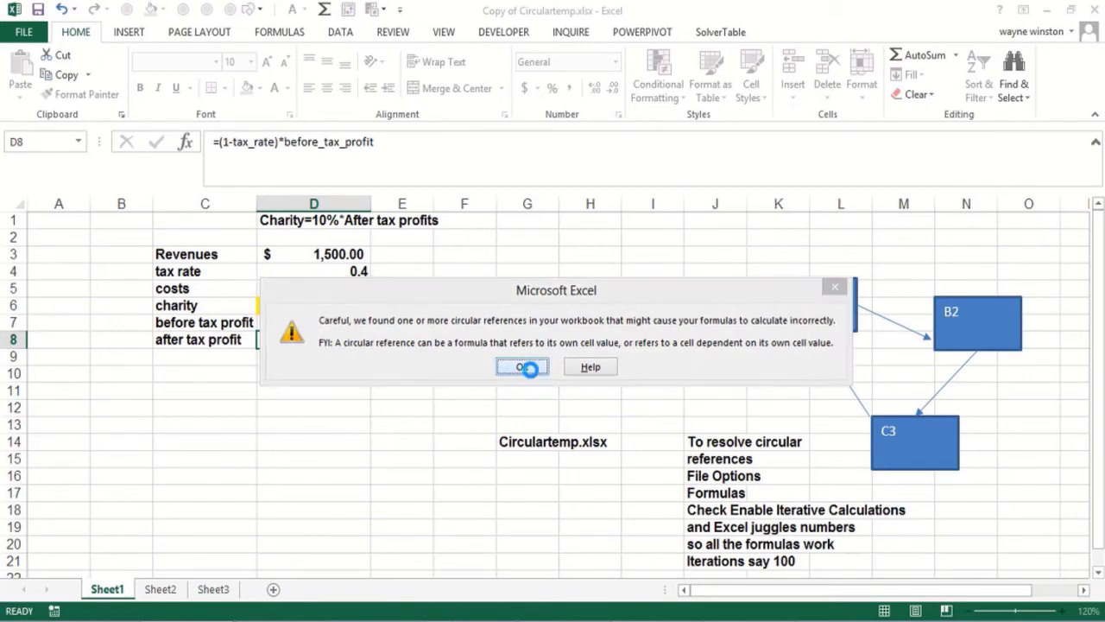
click(531, 371)
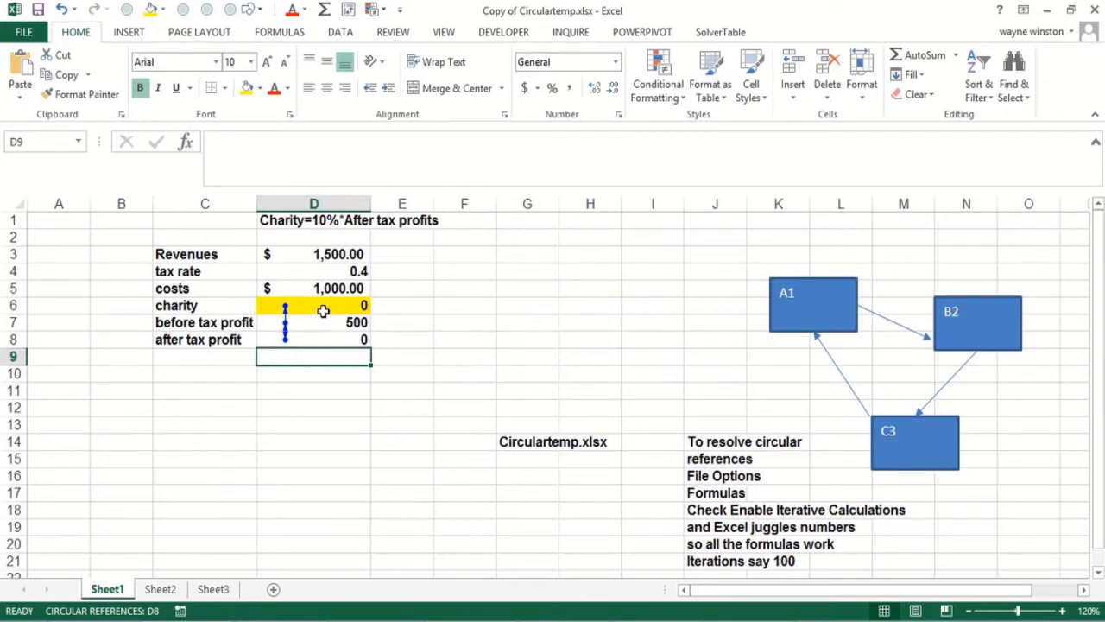
Step: Enter the note line "charity affects before tax profit" in cell D13
click(316, 423)
text(charit)
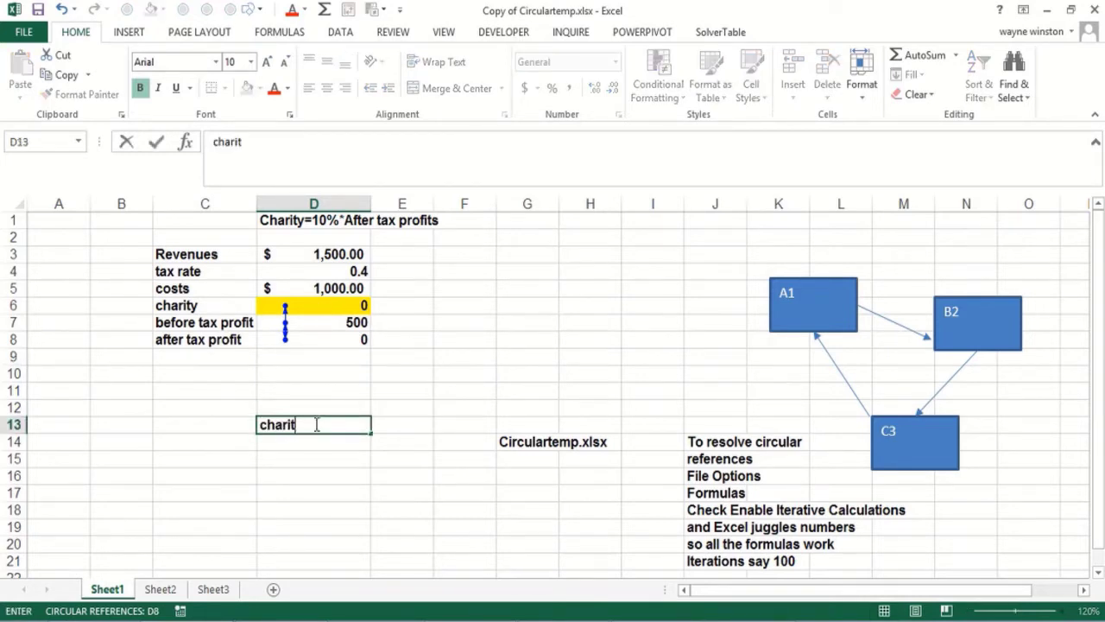
text(y affects bef)
text(ore tax profit)
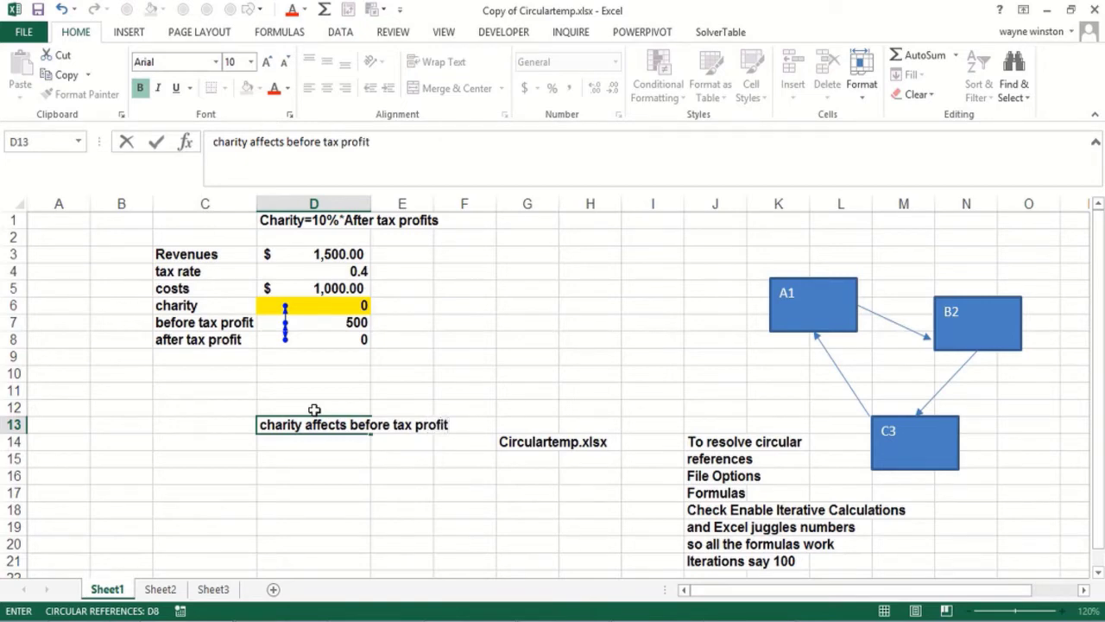
key(Return)
Step: Enter the note line "before tax profit affects after tax profit" in cell D14
text(bef)
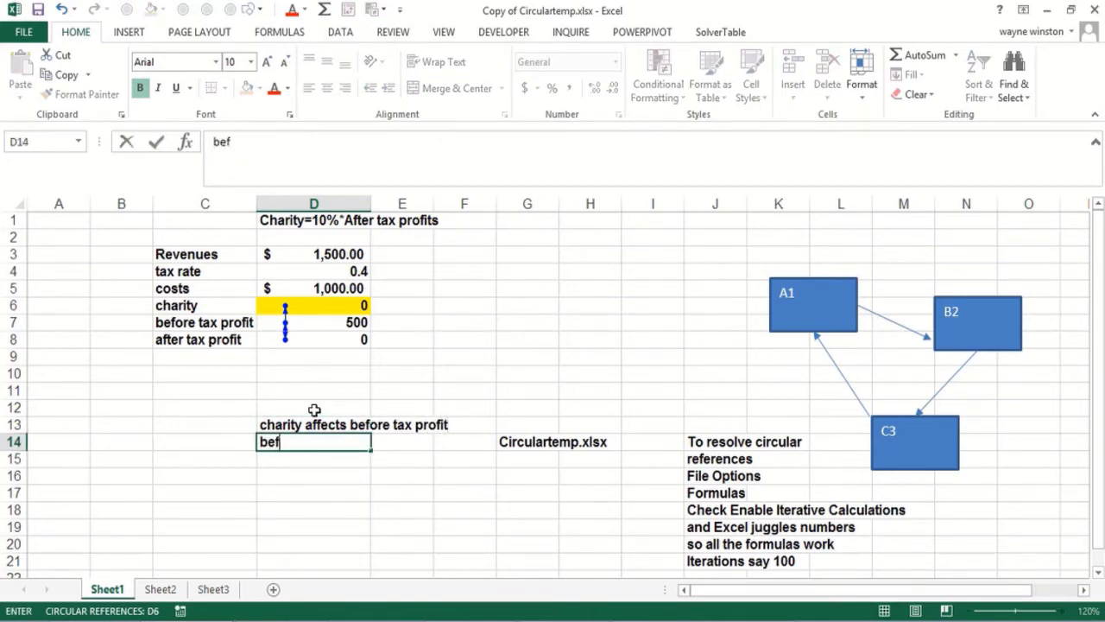
text(ore tax profit affe)
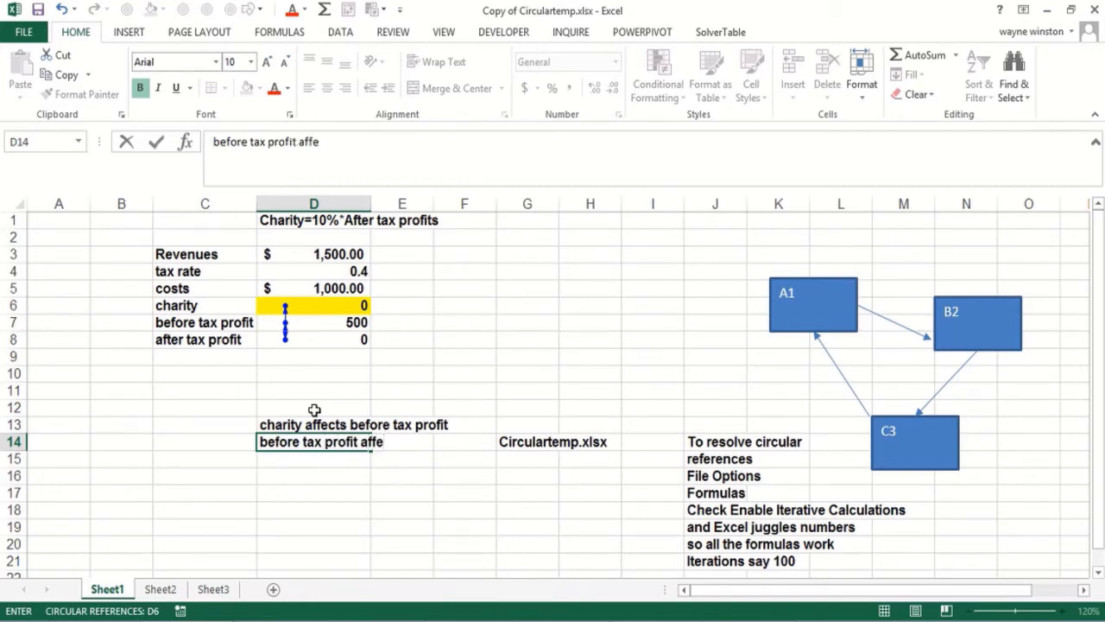
text(cts afte)
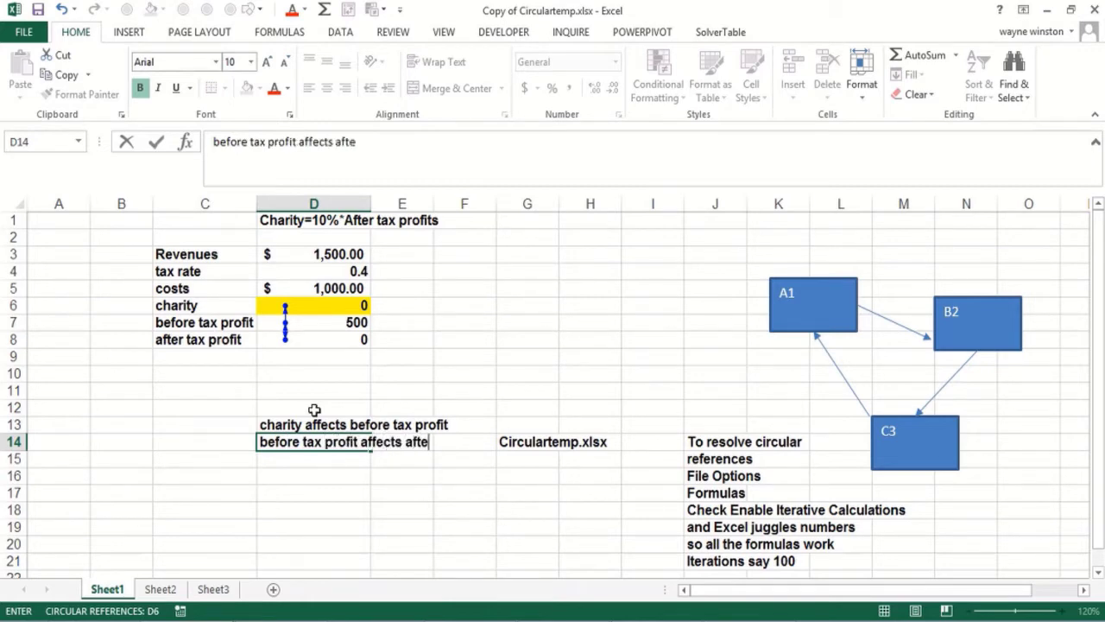
text(r tax profit)
key(Return)
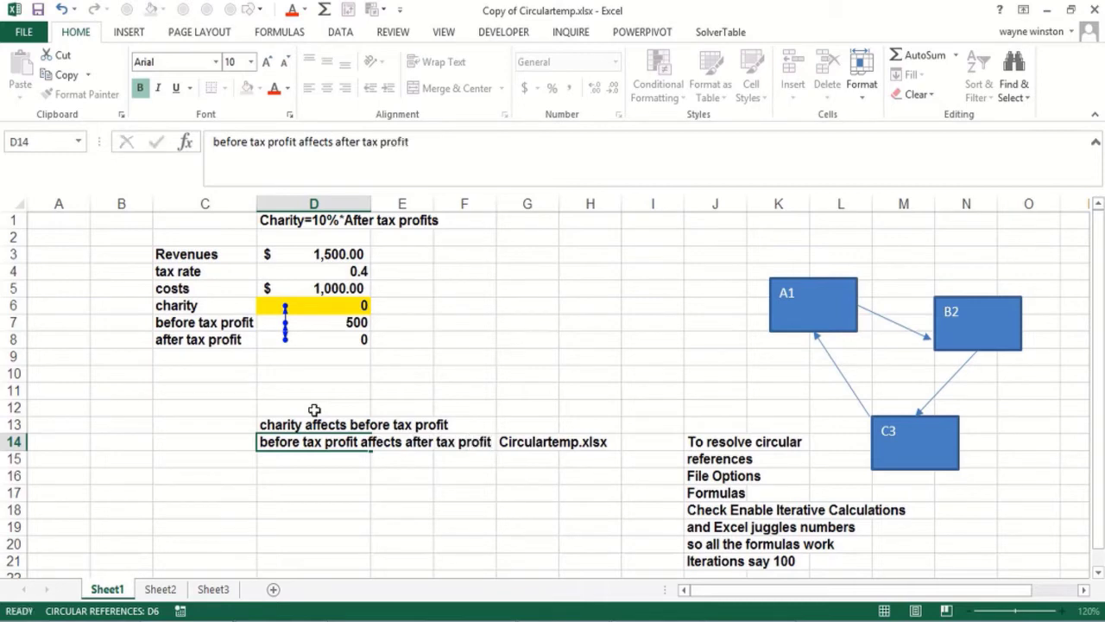
Step: Enter the note line "after tax profit affects charity" in cell D15
text(aft)
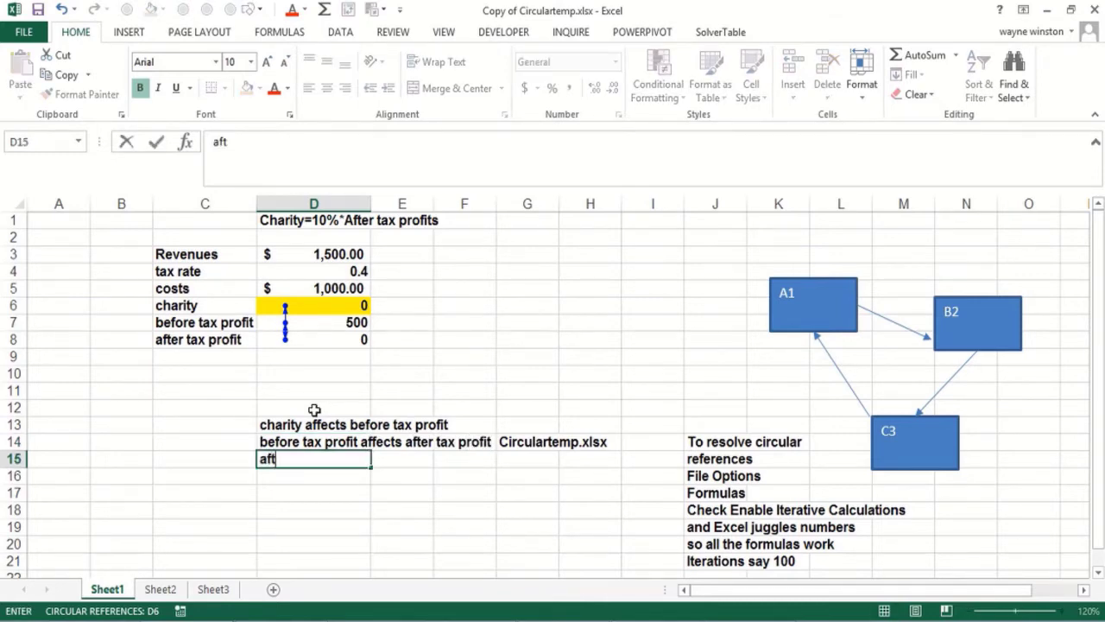
text(er tax profit)
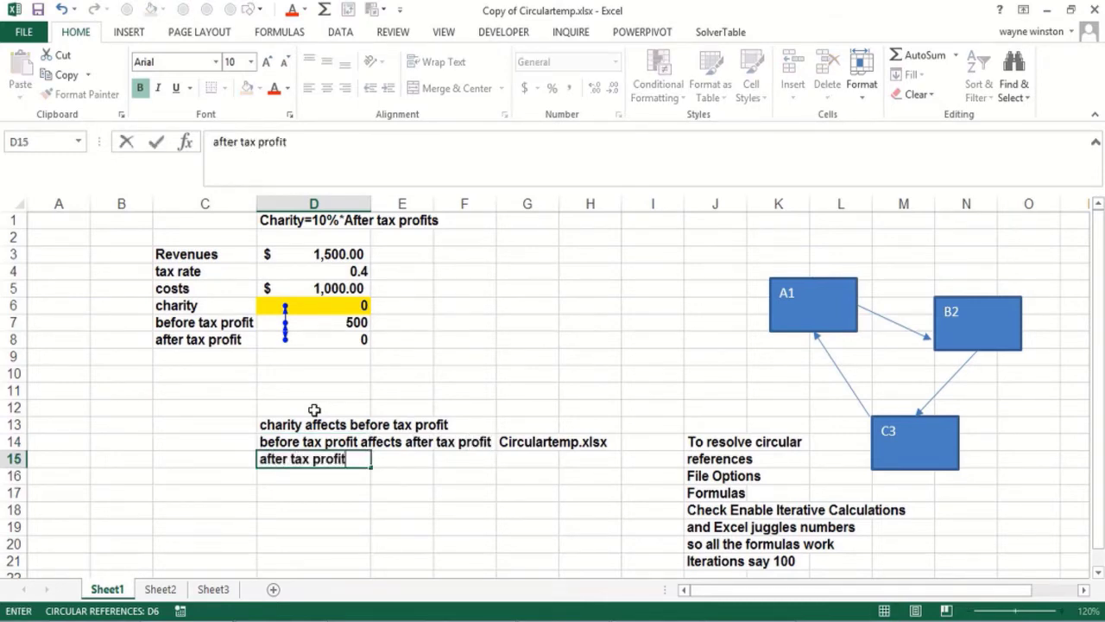
text( affects c)
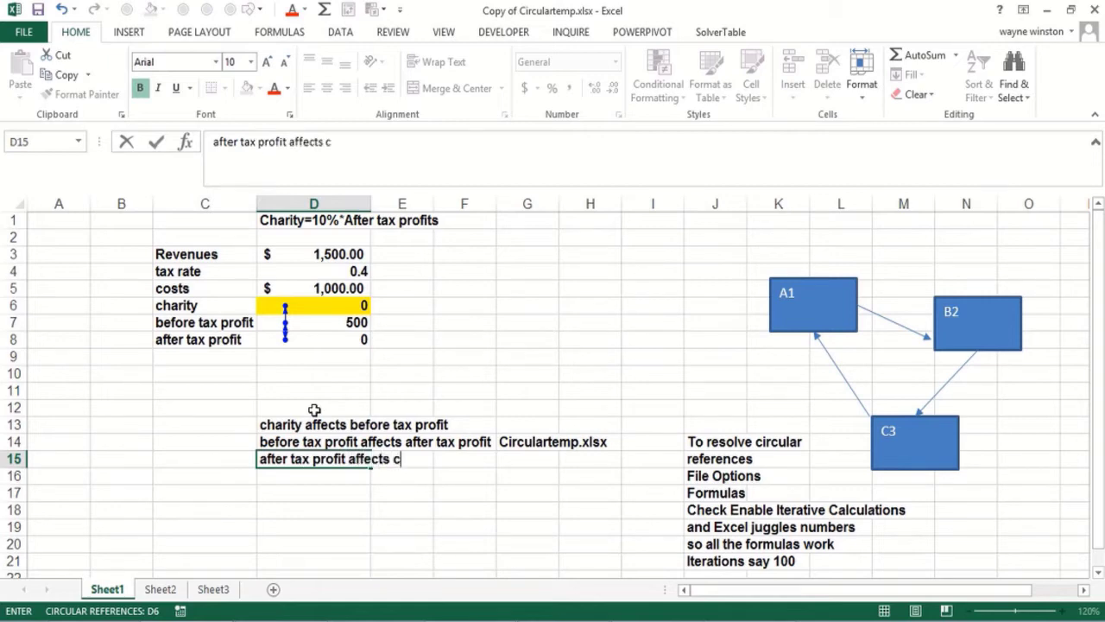
text(harity)
key(Return)
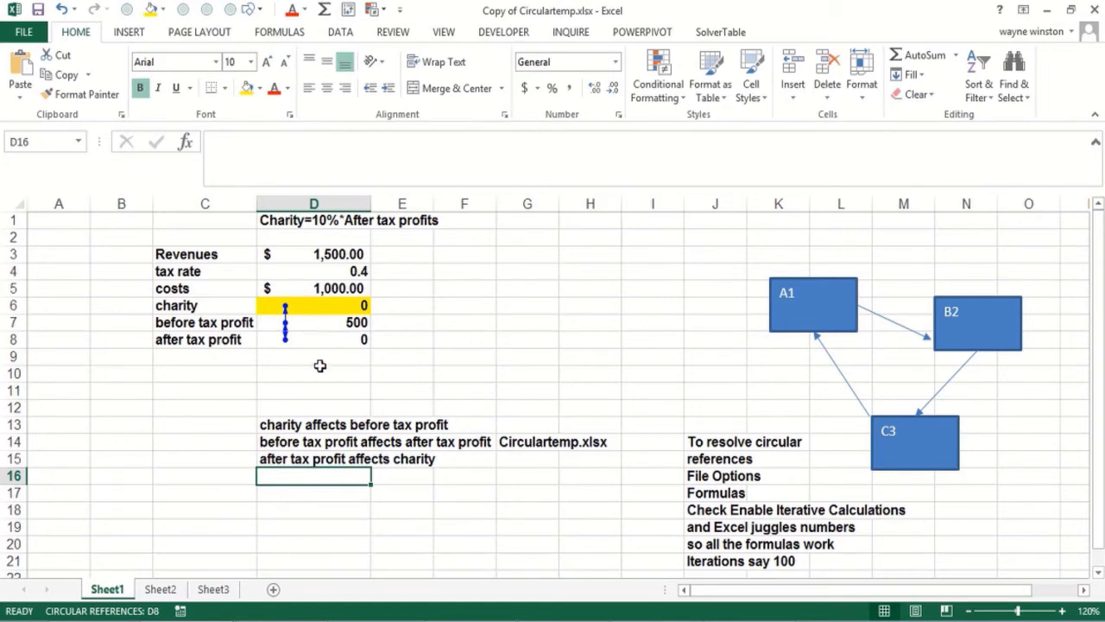
Step: Enable iterative calculation in the formula calculation options to resolve the circular reference
click(320, 368)
click(748, 553)
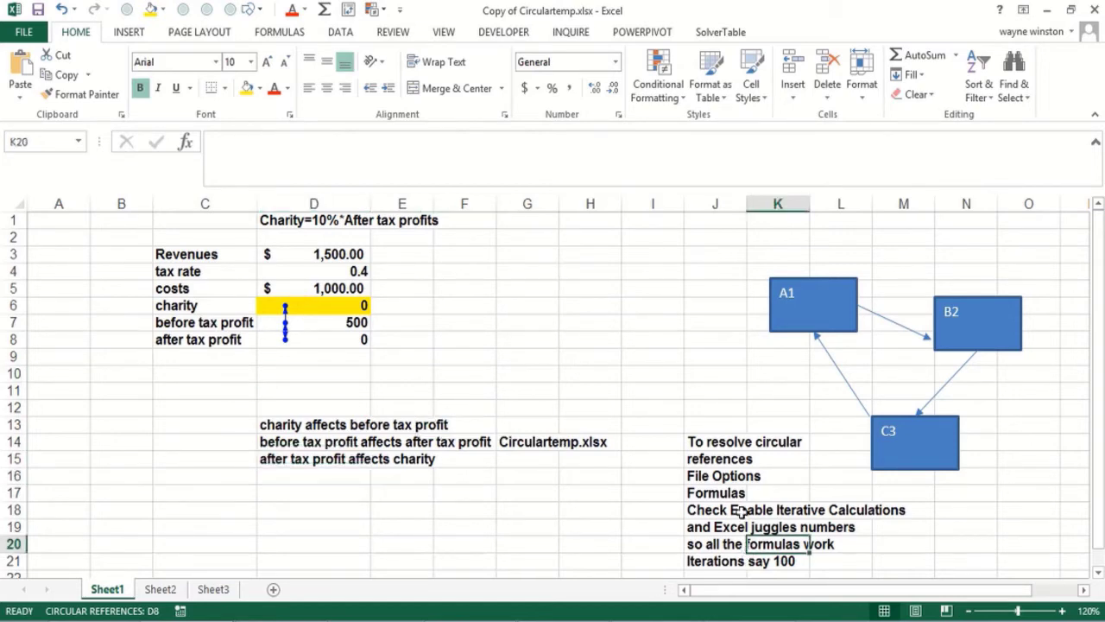
click(741, 511)
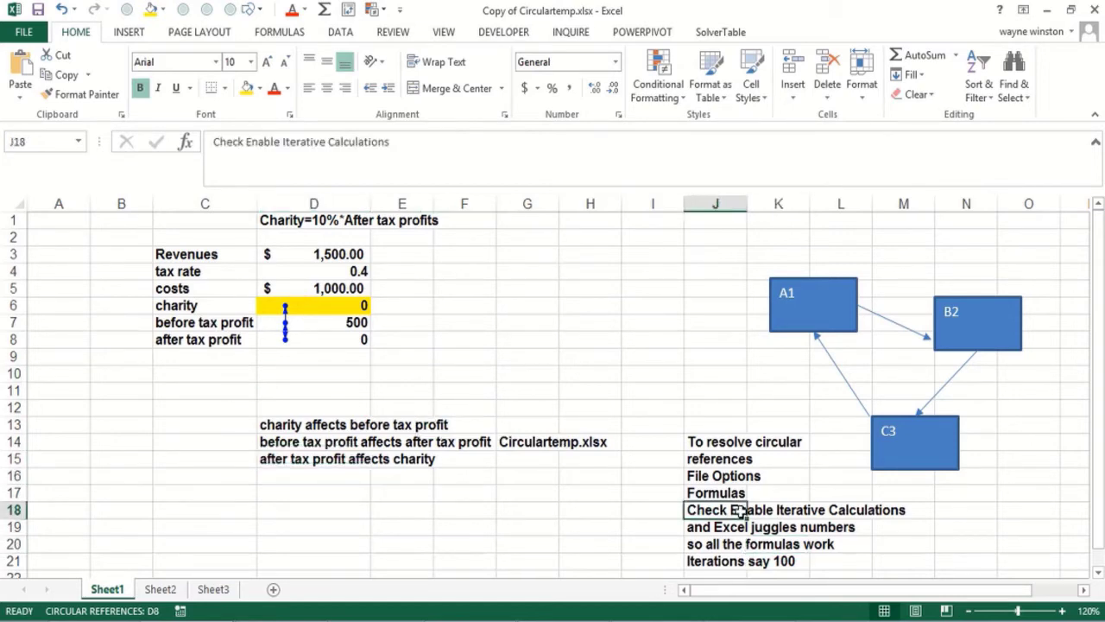
click(26, 35)
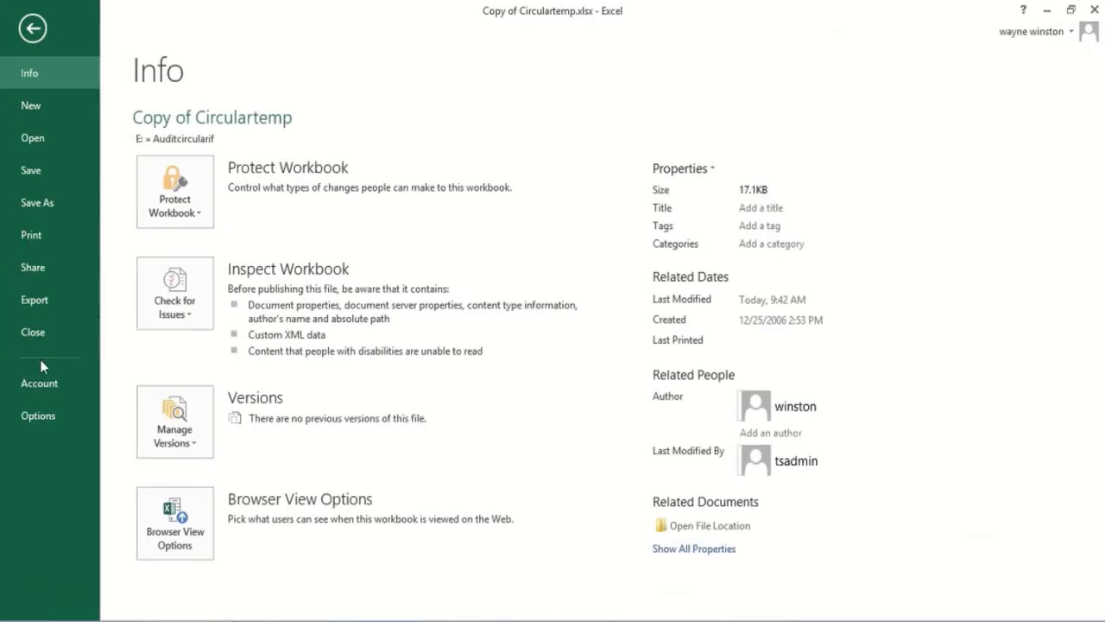
click(45, 414)
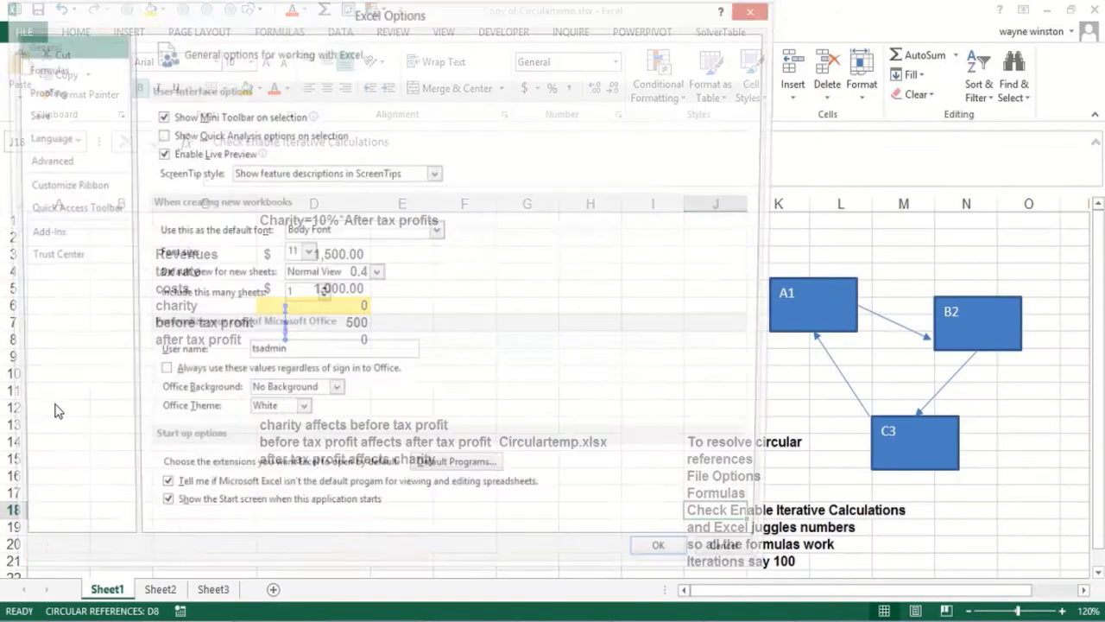
click(26, 73)
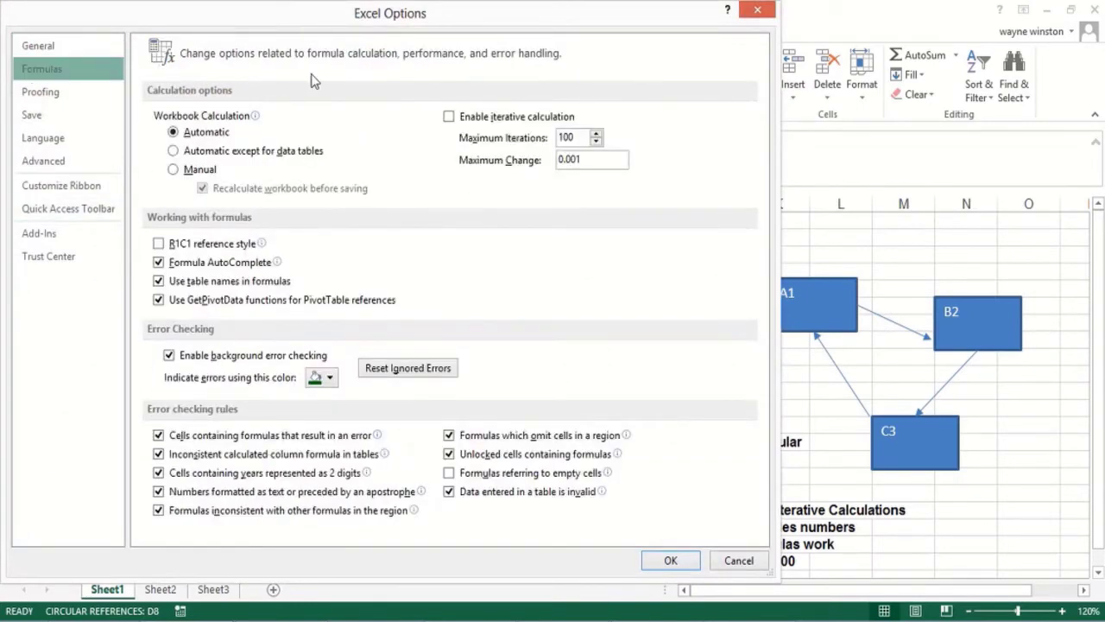
click(449, 116)
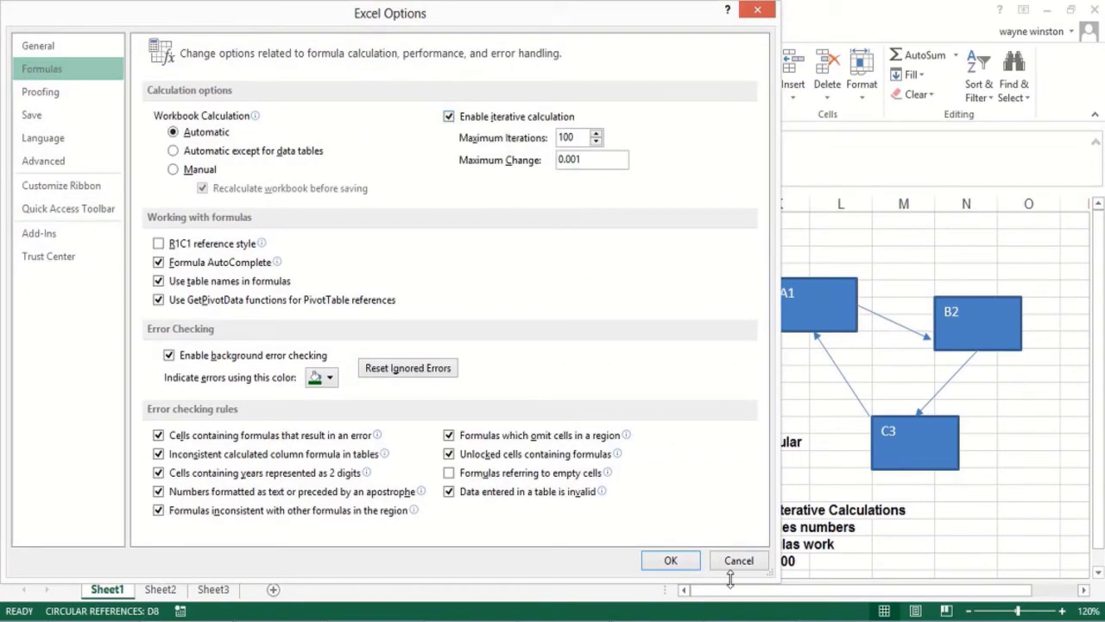
click(667, 560)
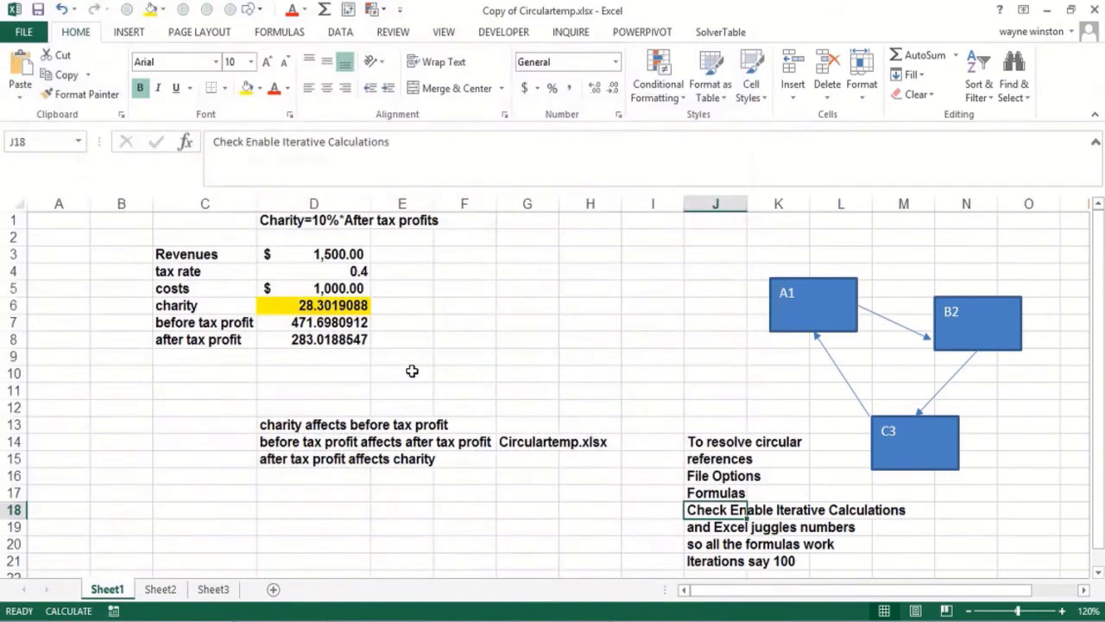
Step: Inspect the recalculated charity and after tax profit cells, D6 and D8, and their formulas
click(412, 371)
click(328, 305)
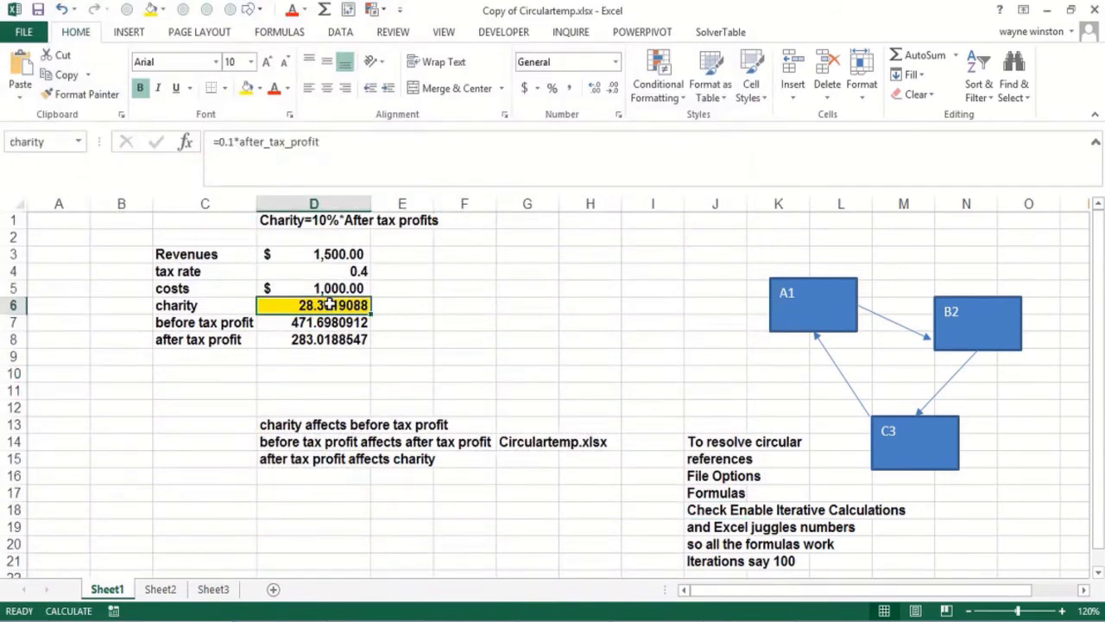
click(320, 337)
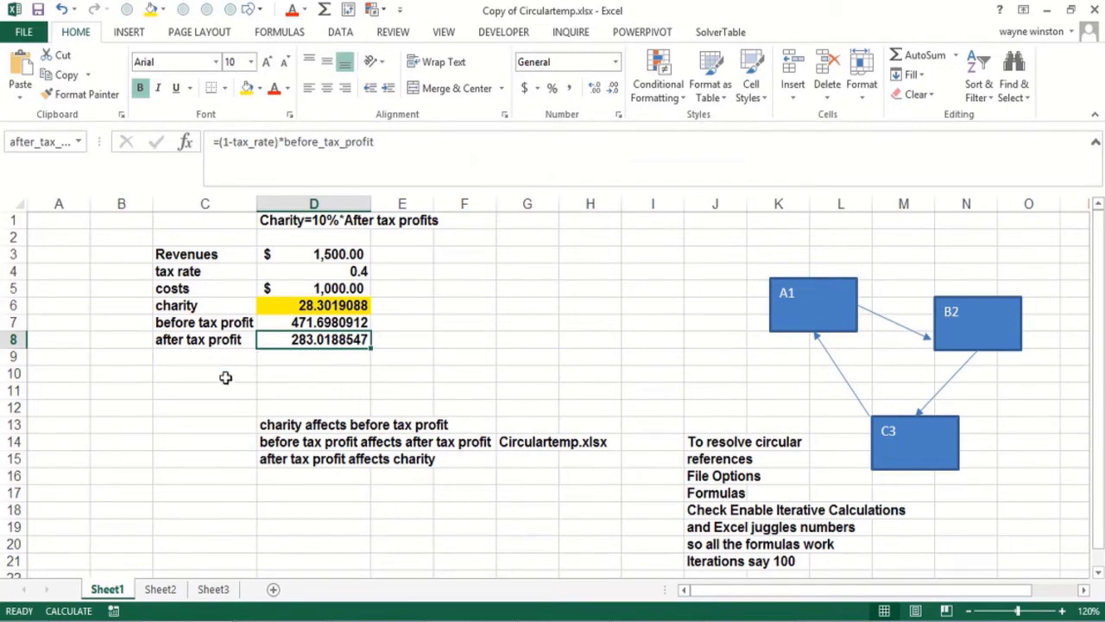
Step: Save the workbook under the name Circularfinal in the Auditcircularif folder
click(22, 35)
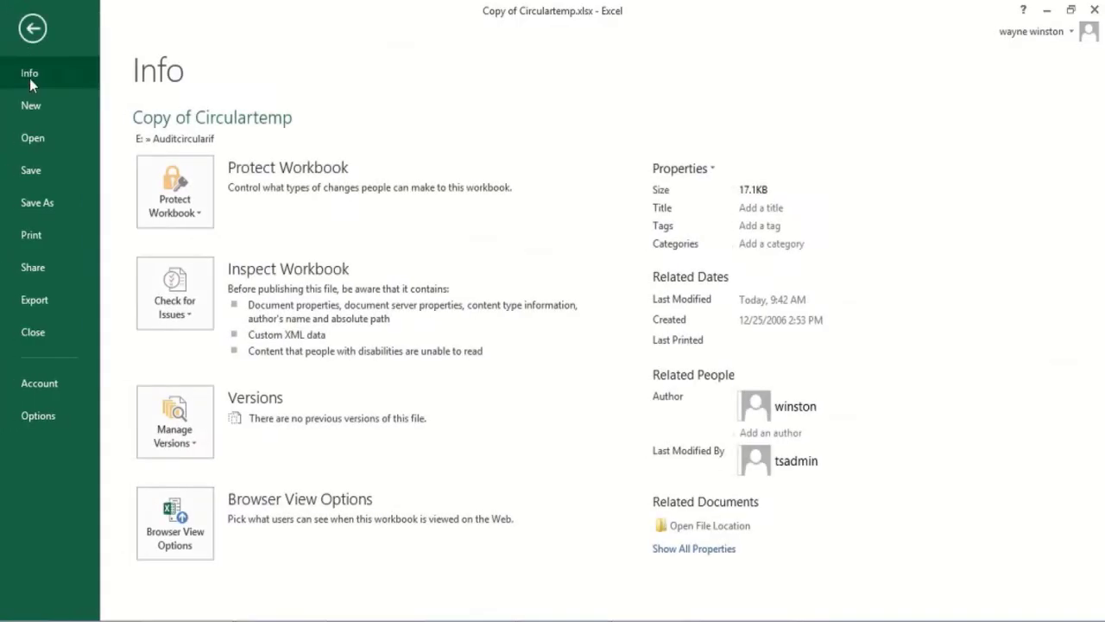
click(44, 207)
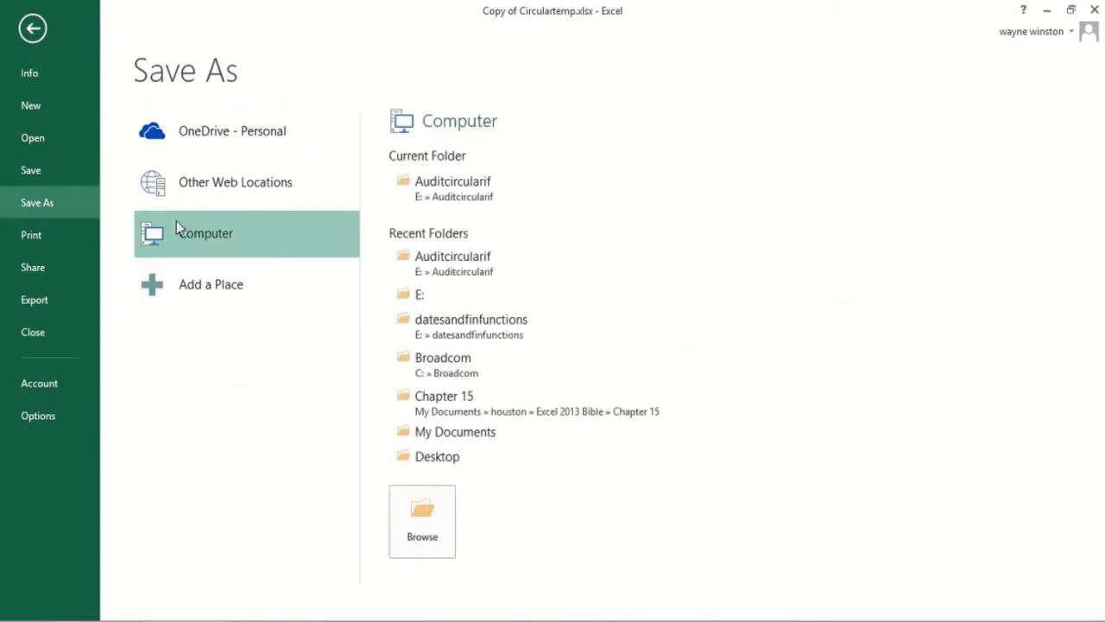
click(445, 197)
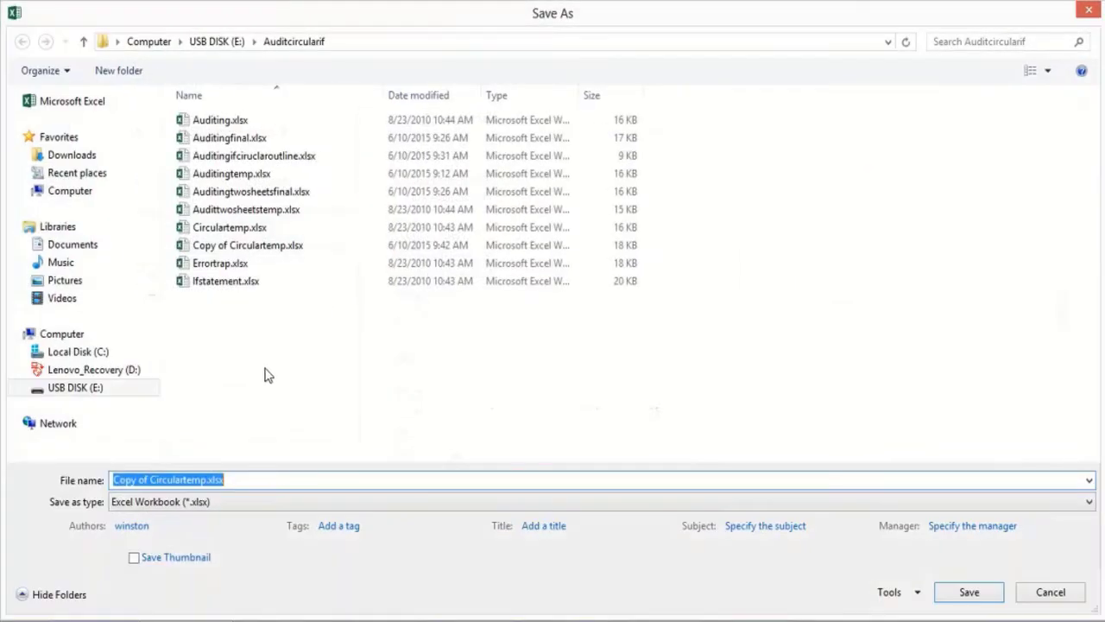
text(Ci)
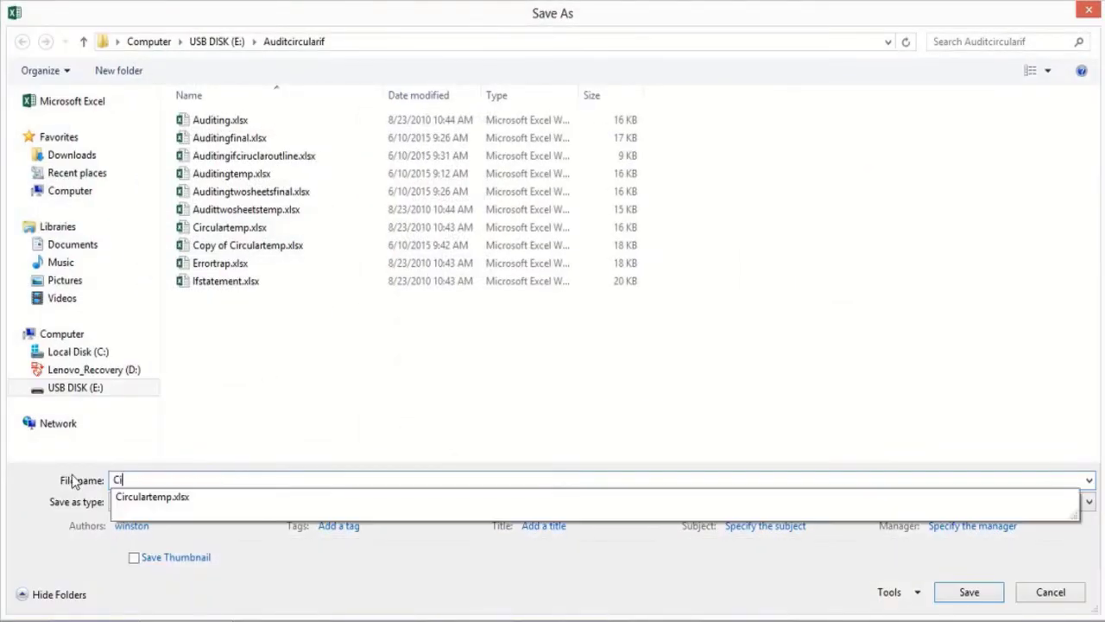
text(rcularfin)
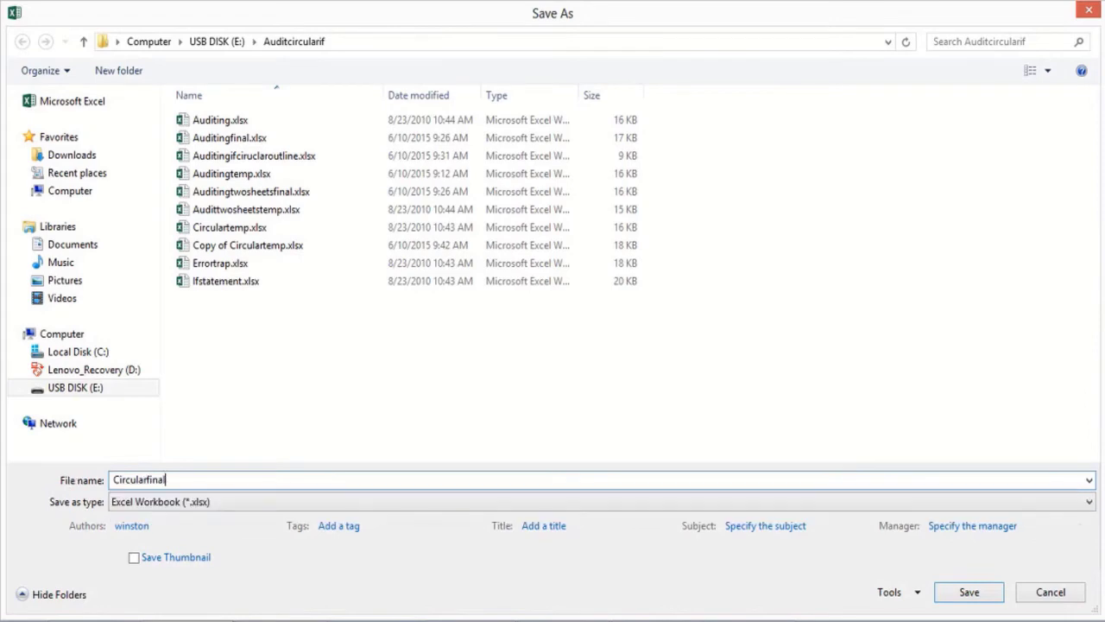
text(al)
key(Return)
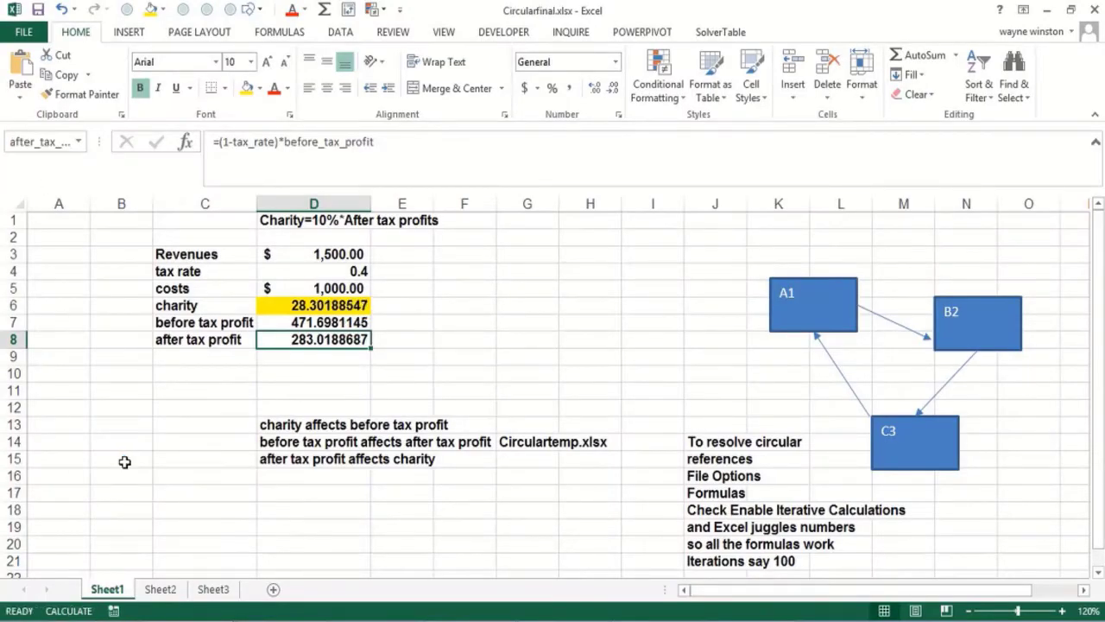
Step: Close the Circularfinal workbook and create a new blank workbook
click(22, 36)
click(45, 325)
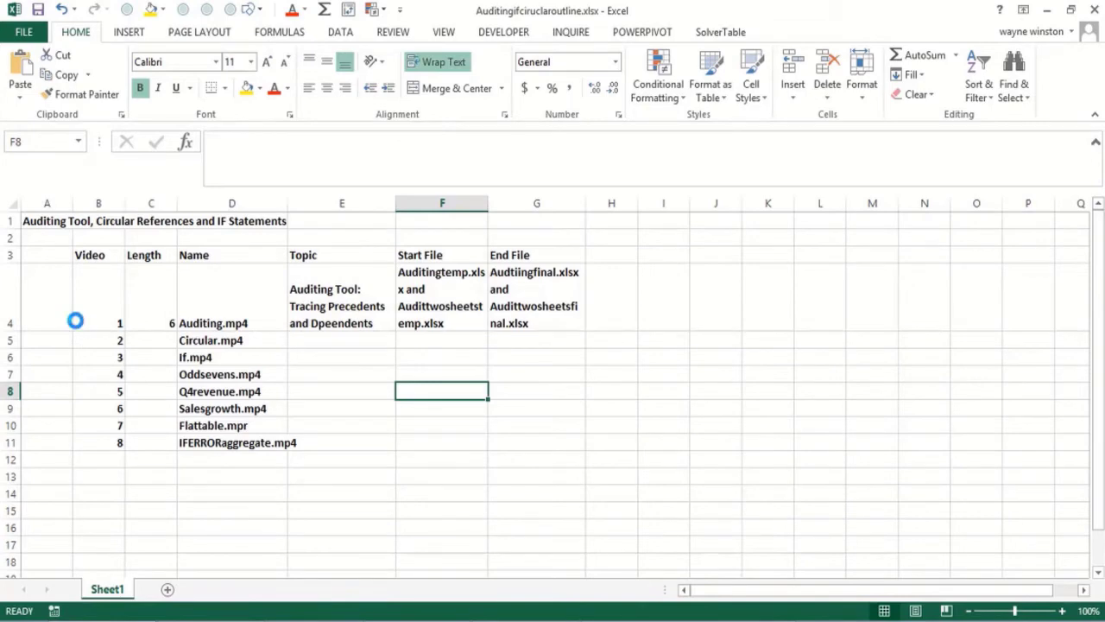
click(355, 255)
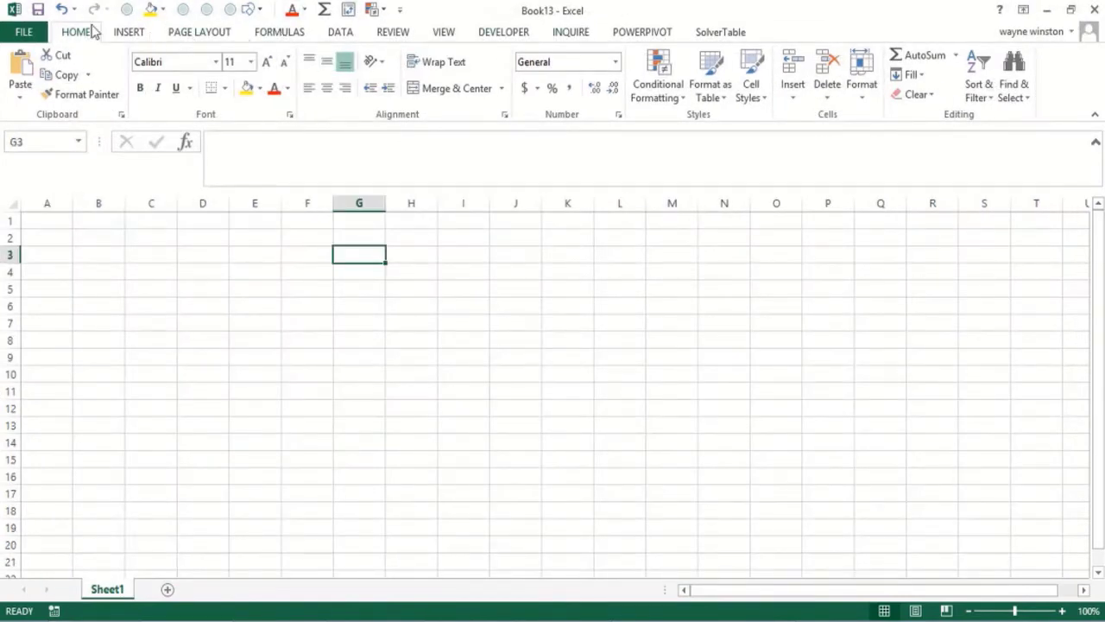
Step: Turn off iterative calculation in the formula calculation options
click(23, 32)
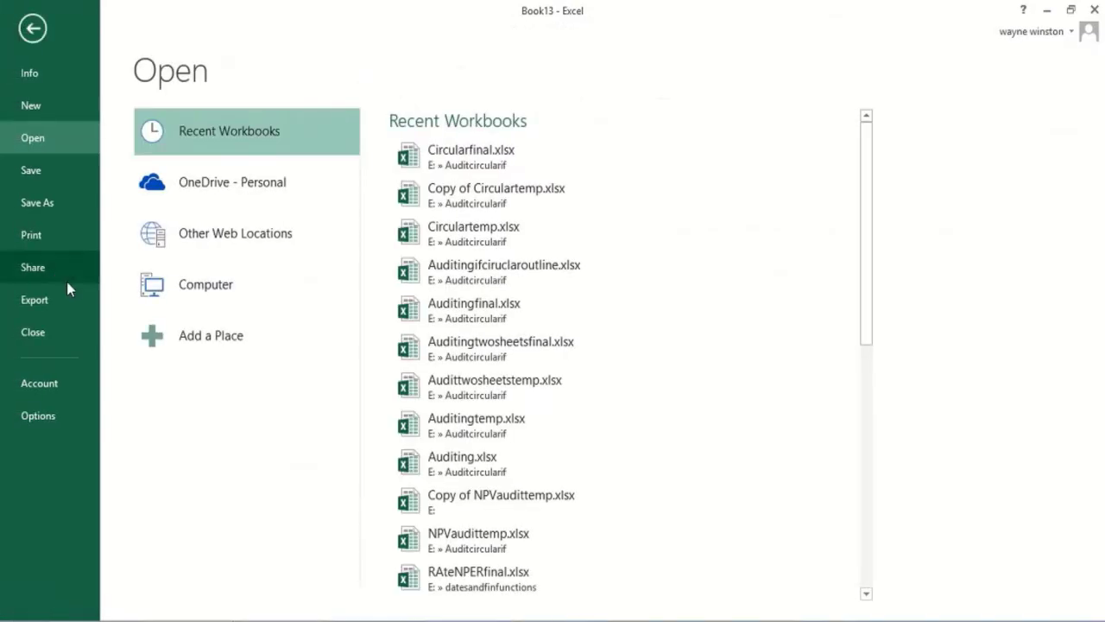
click(41, 413)
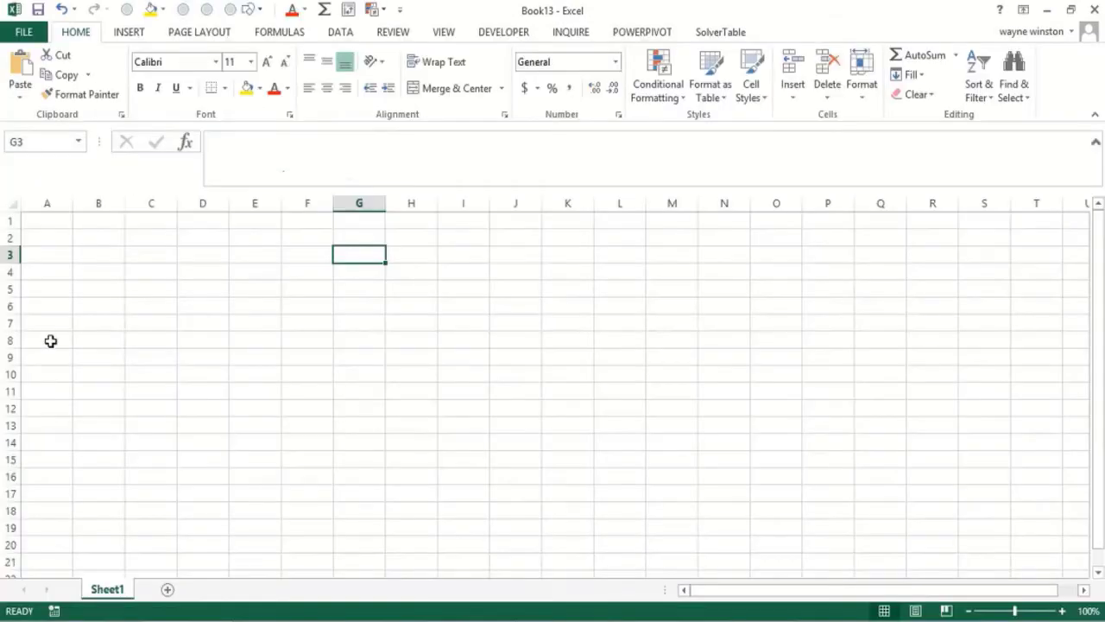
click(64, 68)
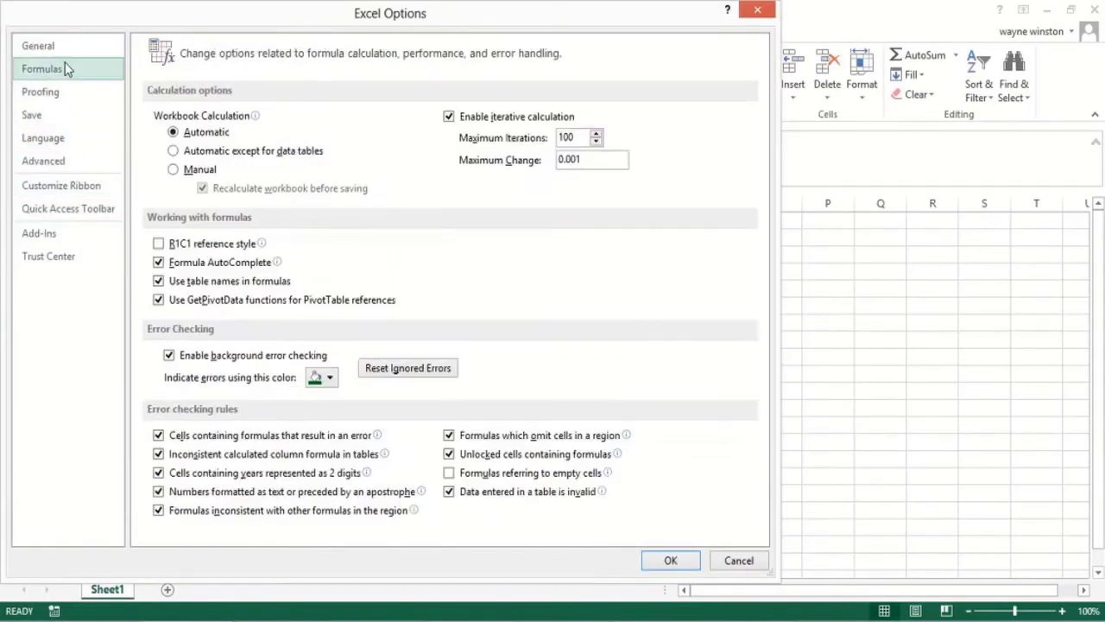
click(449, 119)
click(669, 559)
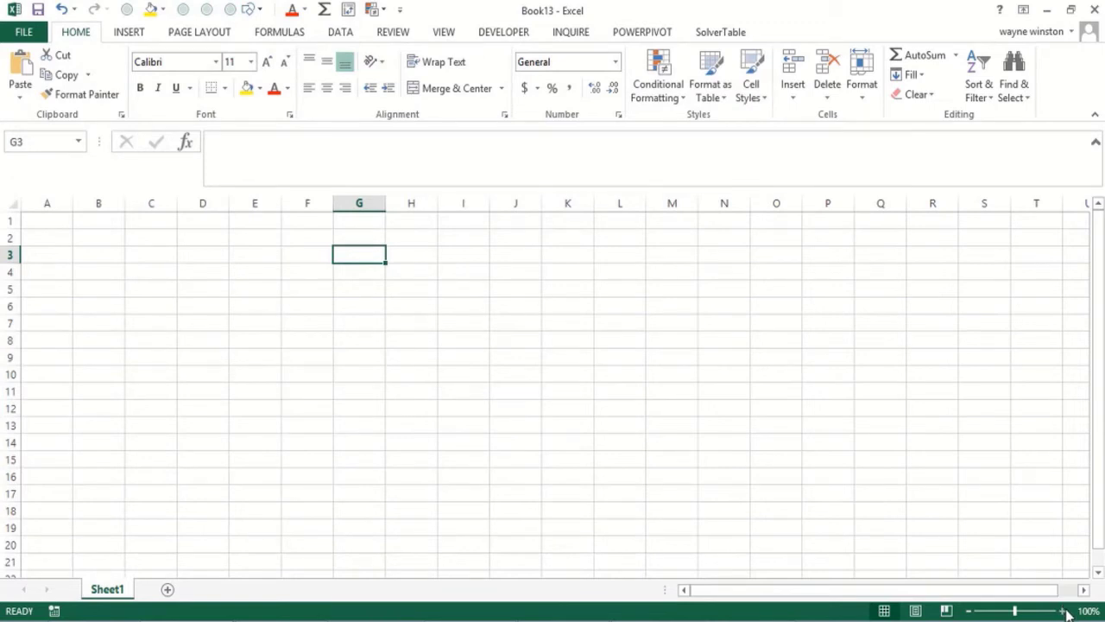
Step: Enter the heading "Monthly Sales" in cell E4 of the blank sheet
click(1062, 611)
click(1062, 611)
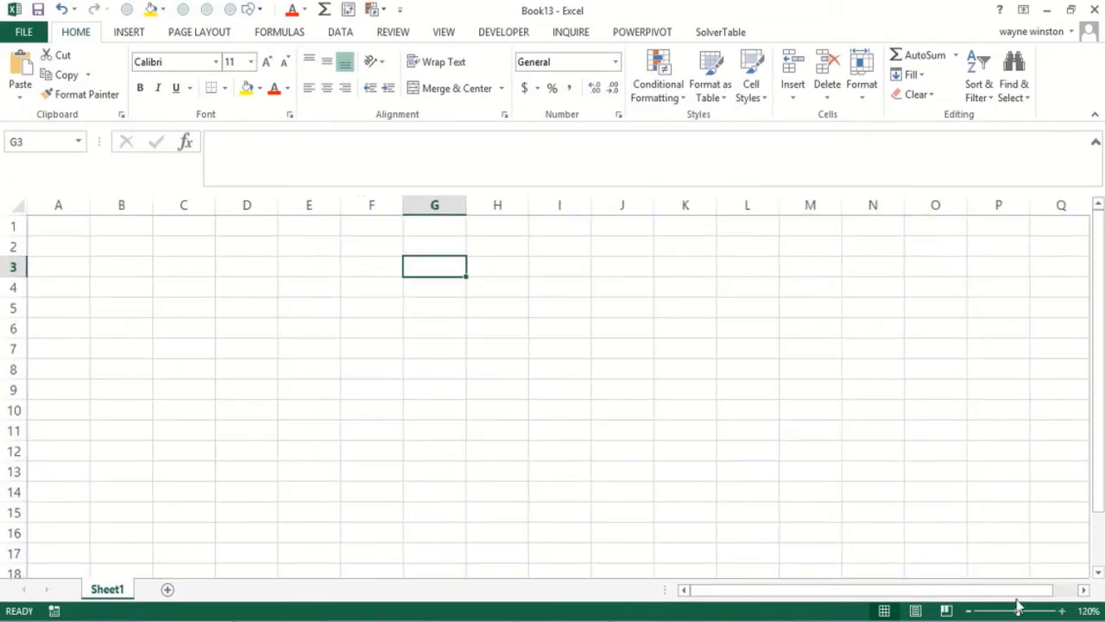
click(199, 271)
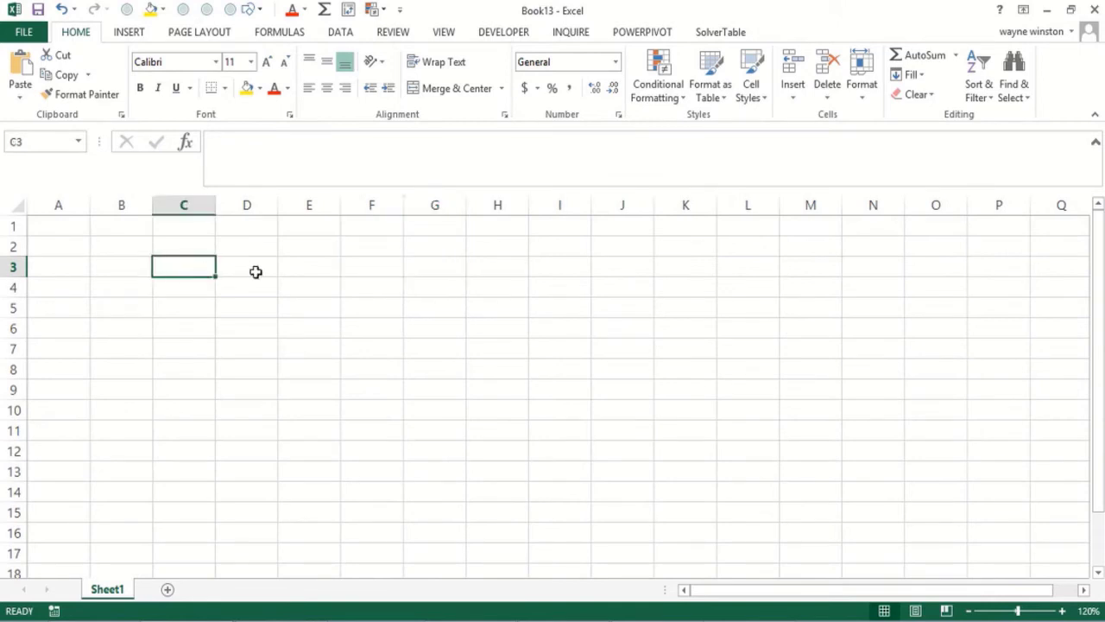
click(261, 265)
click(257, 251)
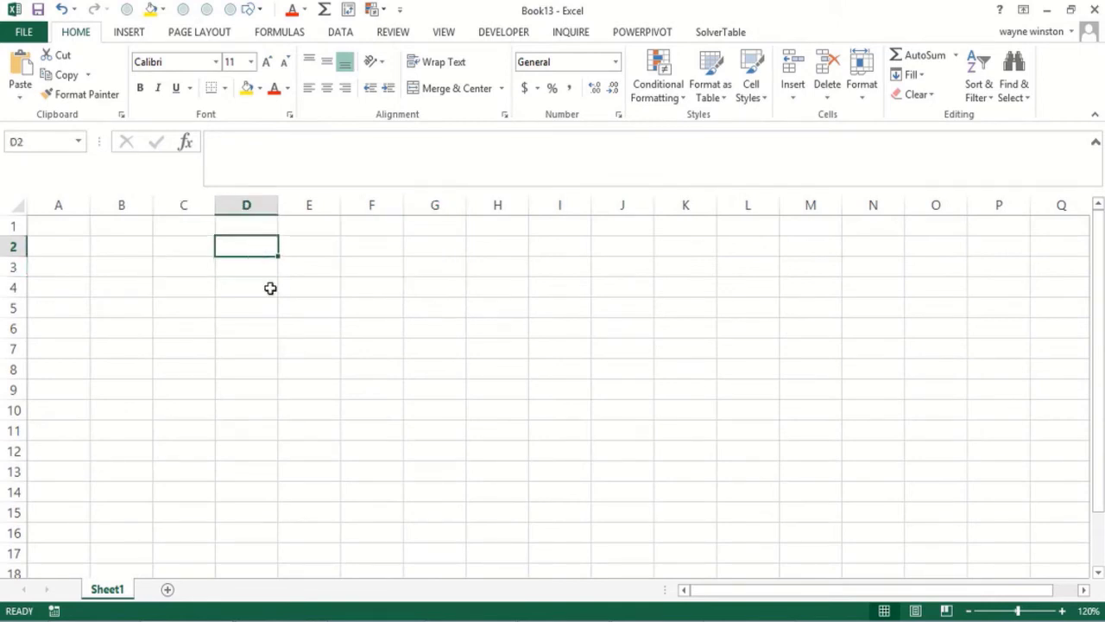
click(296, 288)
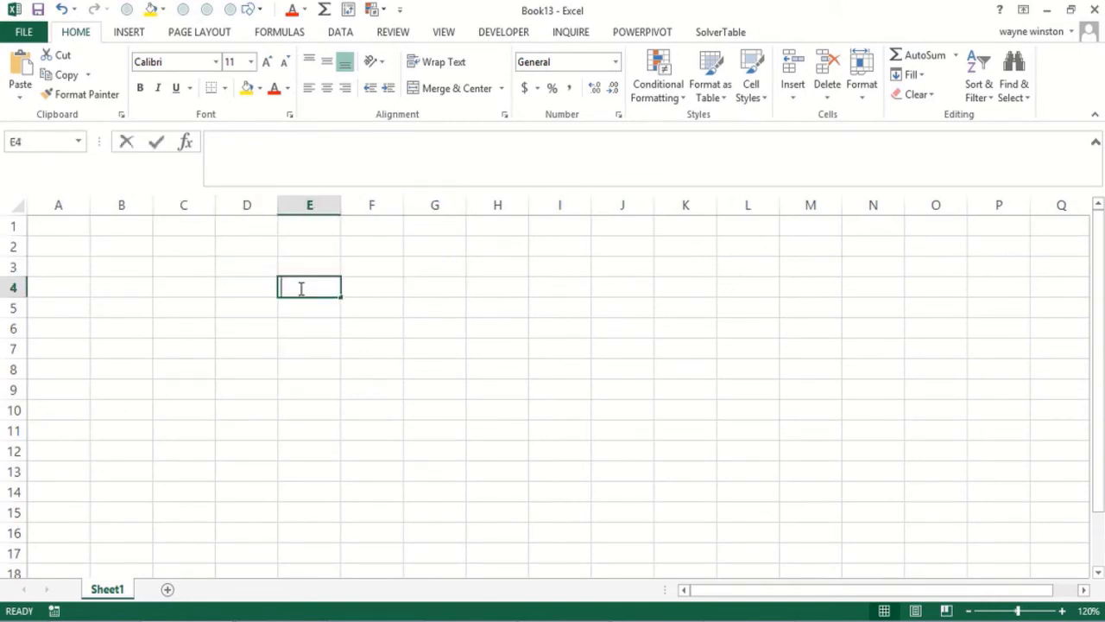
text(Monthly Sales)
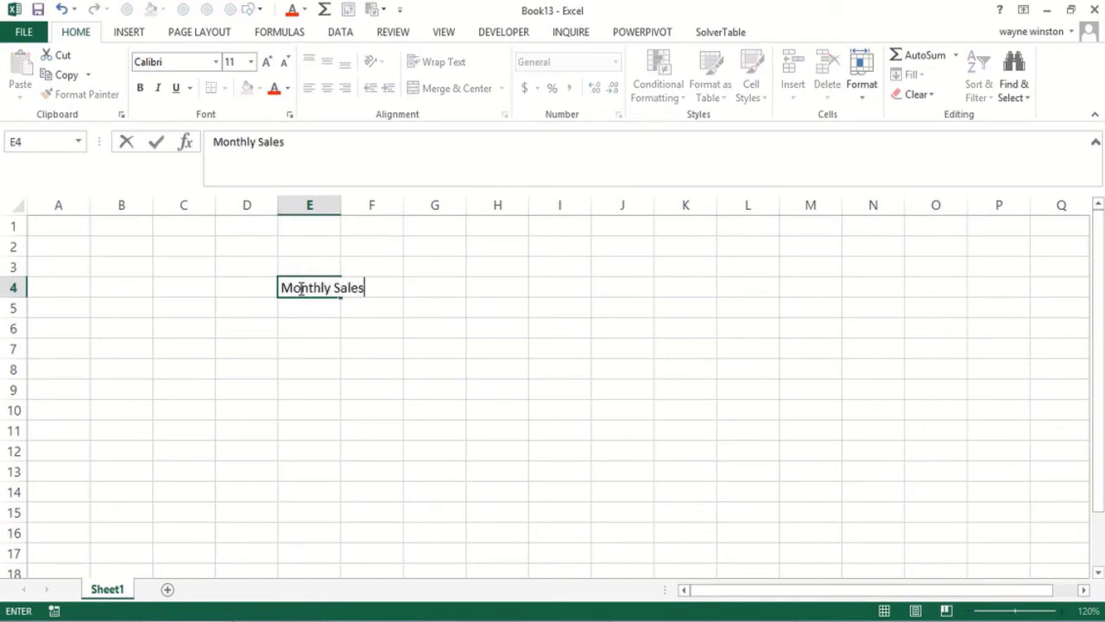
key(Return)
Step: Enter the monthly sales values 25, 35 and 45 in cells E5 to E7
text(2)
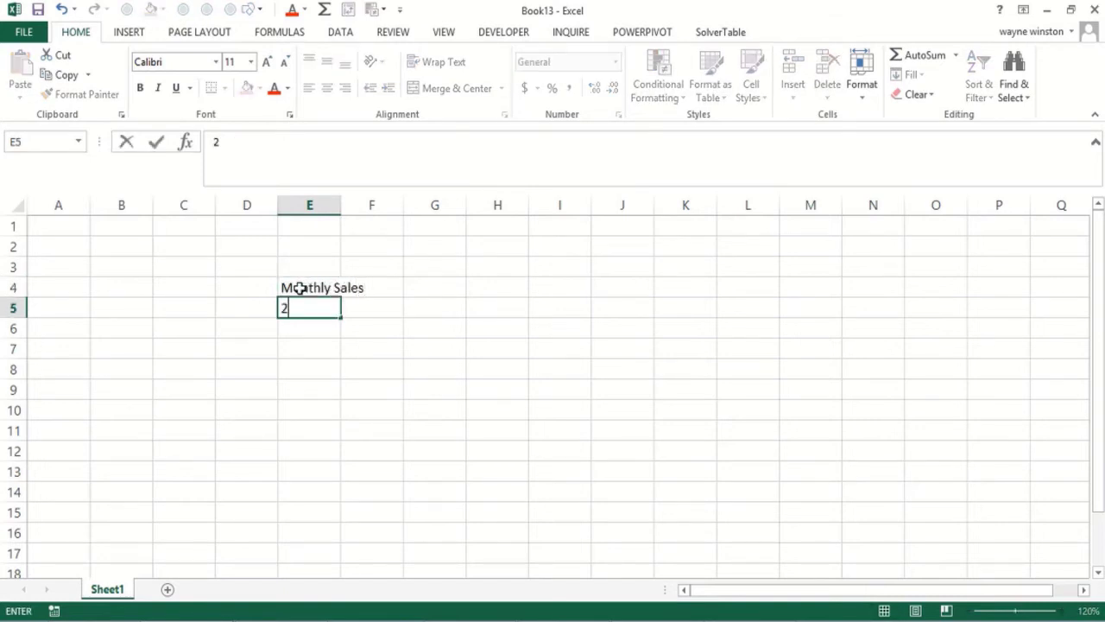
text(5)
key(Return)
text(35)
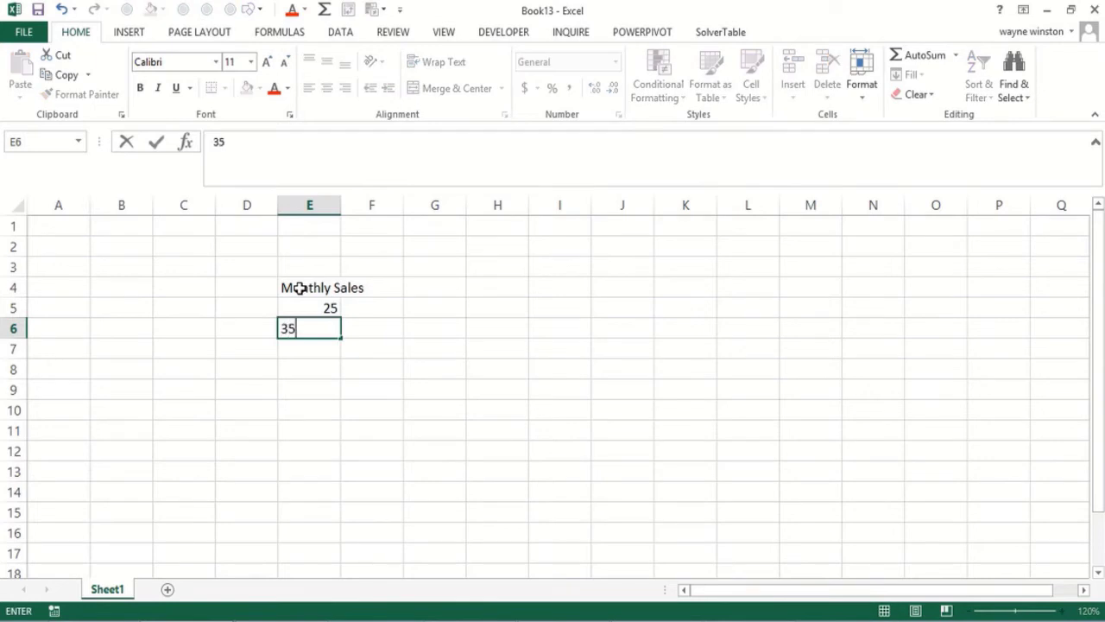
key(Return)
text(45)
key(Return)
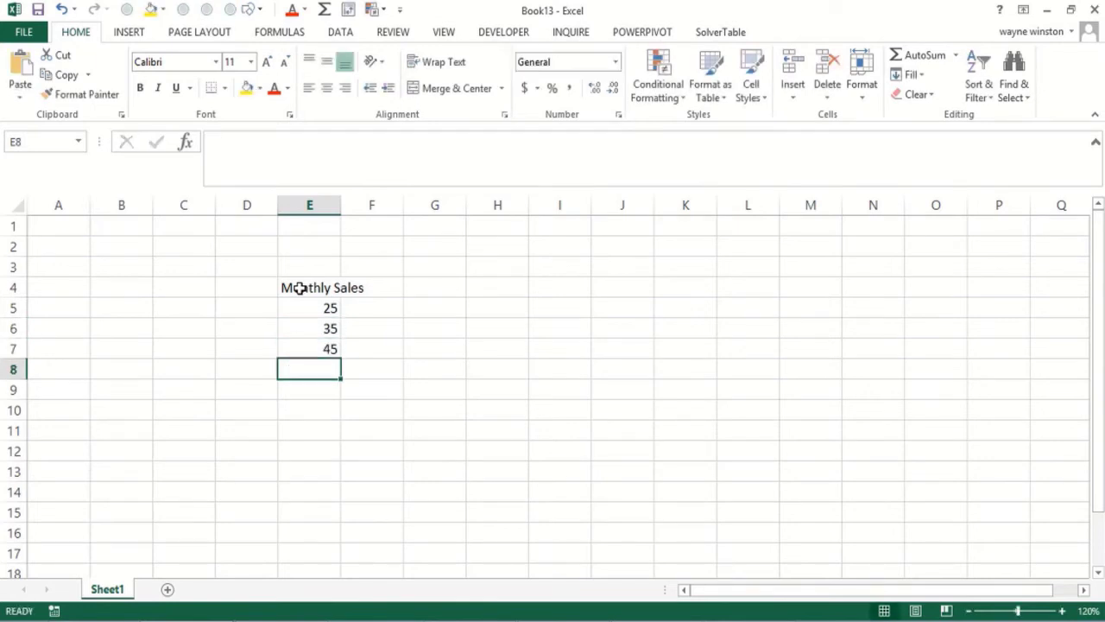
Step: Enter the heading "Average sales" in cell E1
click(306, 225)
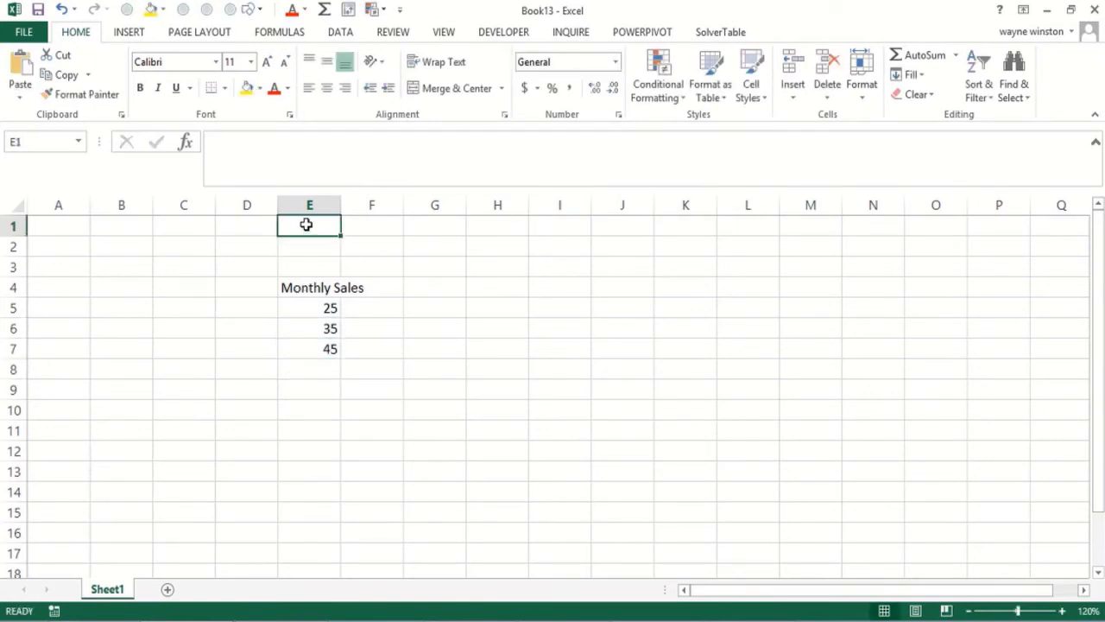
text(Average sales)
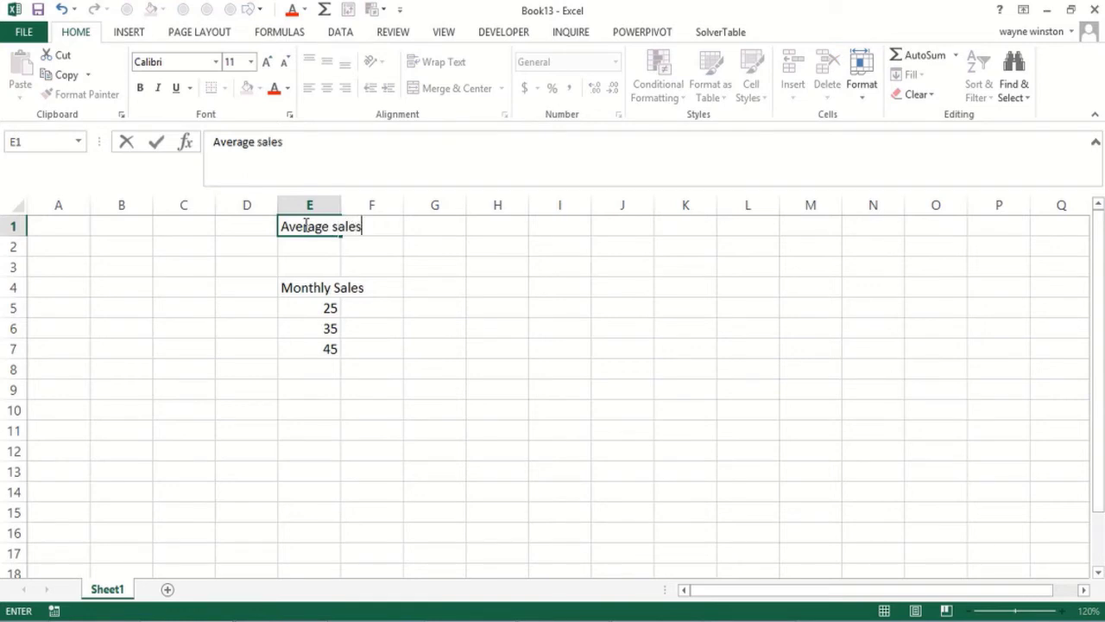
key(Return)
Step: Enter the formula =average(e:e) in cell E2 and dismiss the circular reference warning
text(=a)
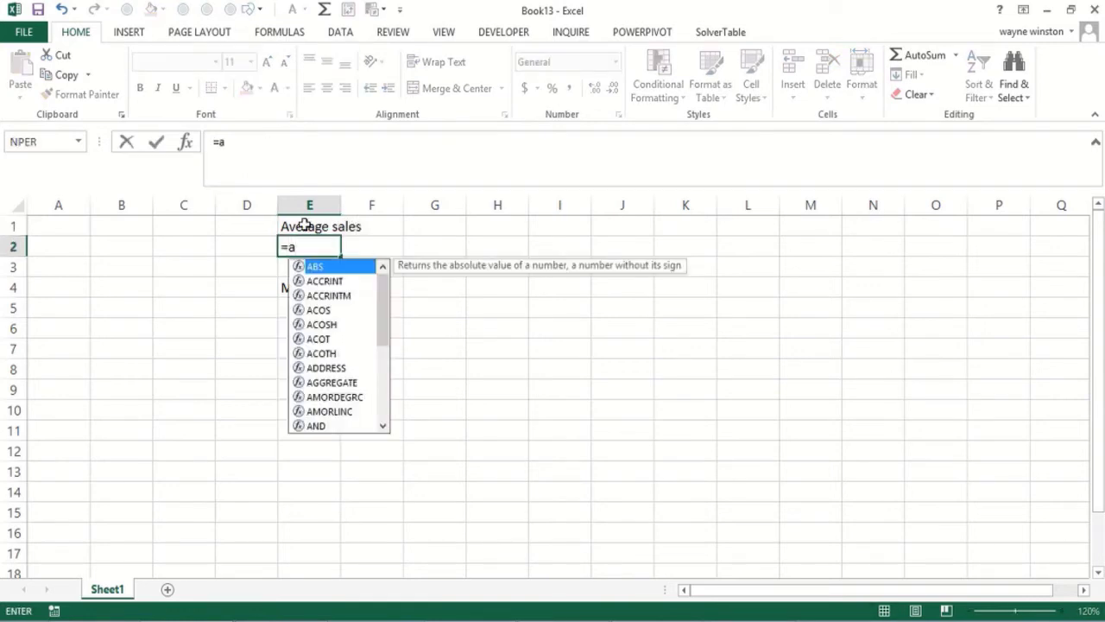
text(verage)
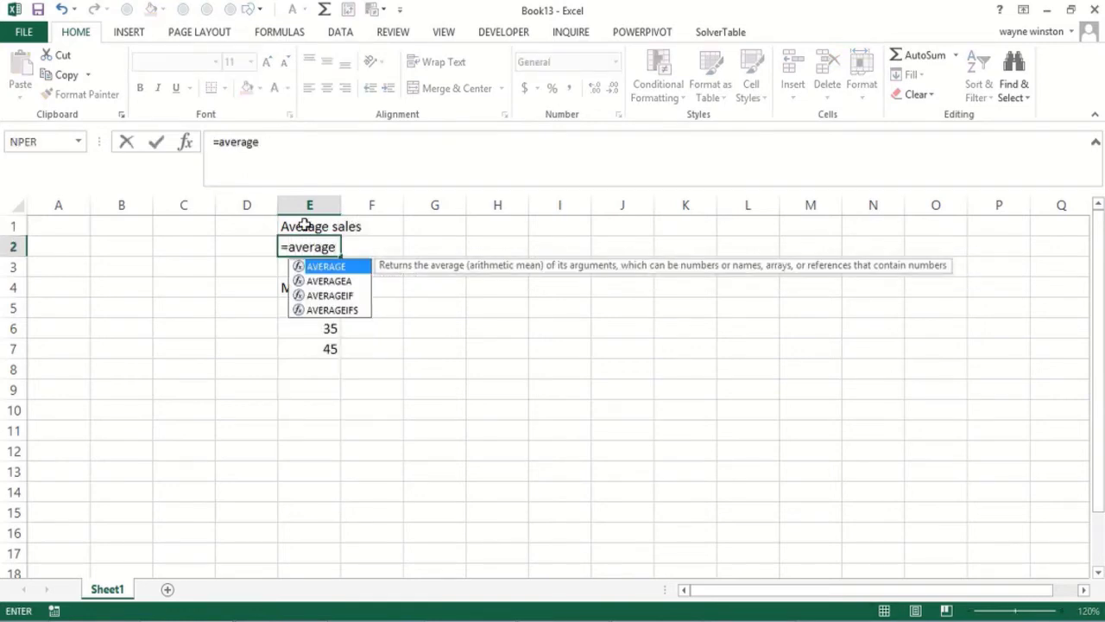
text((e:e)
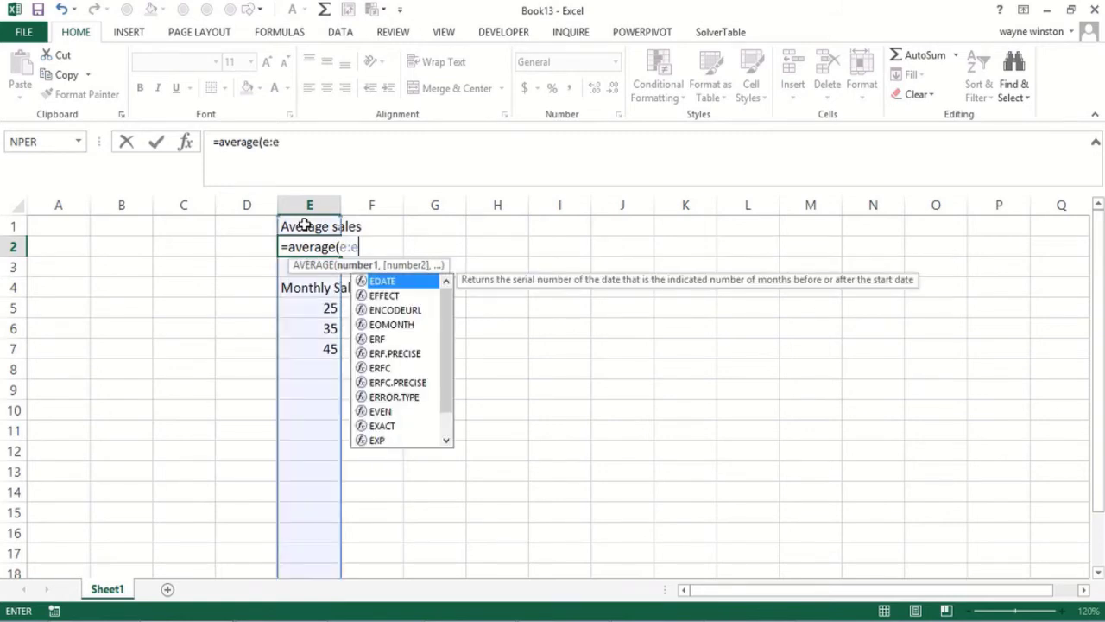
text())
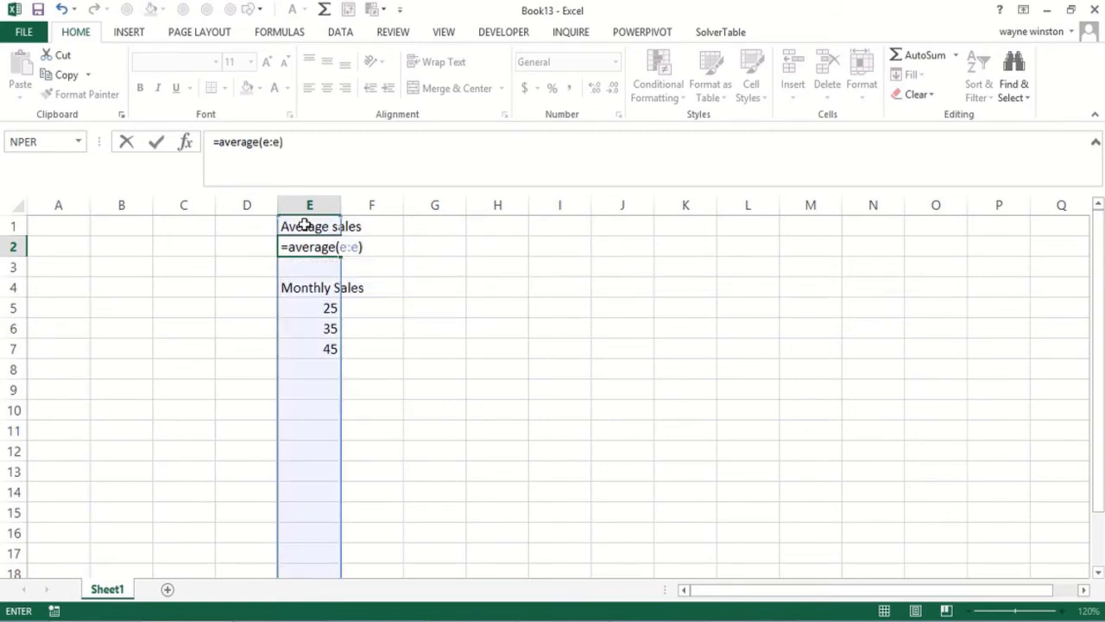
key(Return)
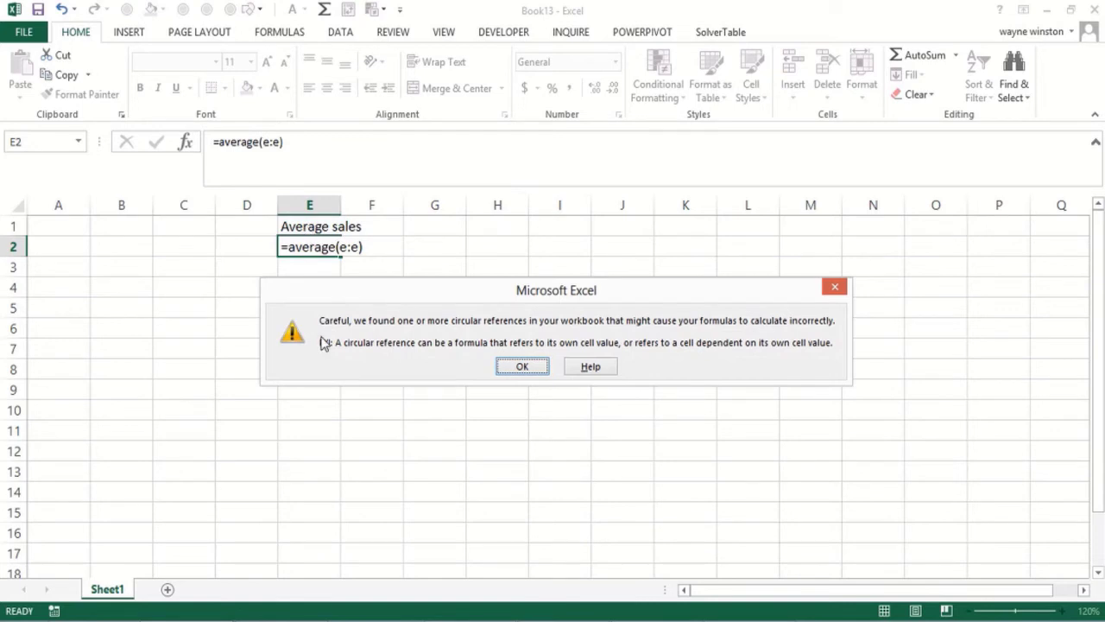
drag(344, 294, 549, 301)
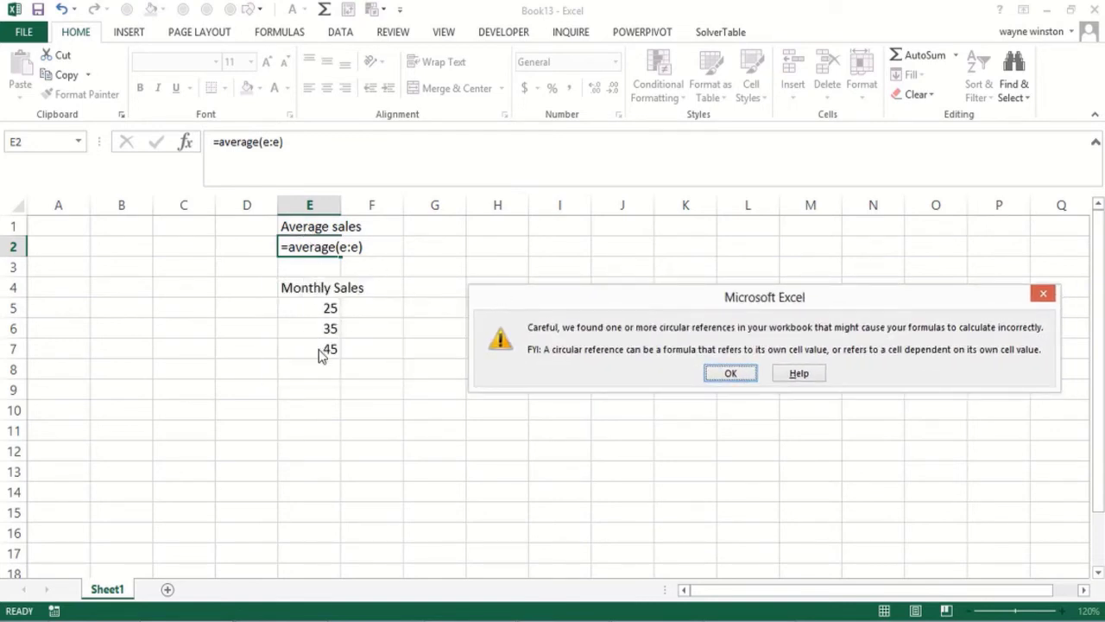
click(731, 375)
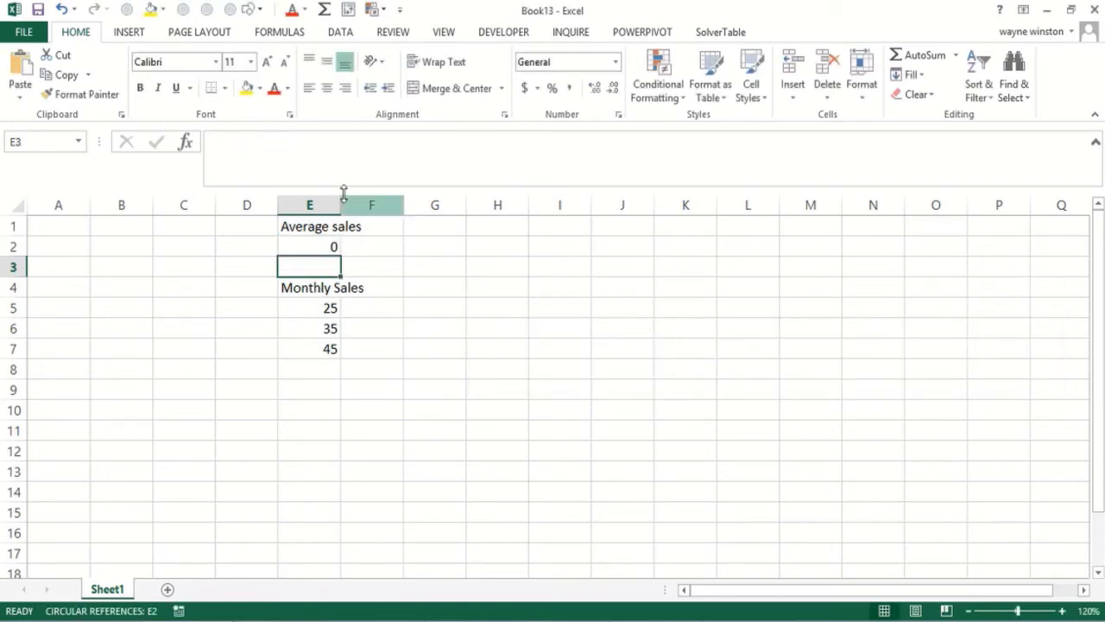
Step: Enable iterative calculation in the formula calculation options with a maximum change of 0.000001
click(24, 35)
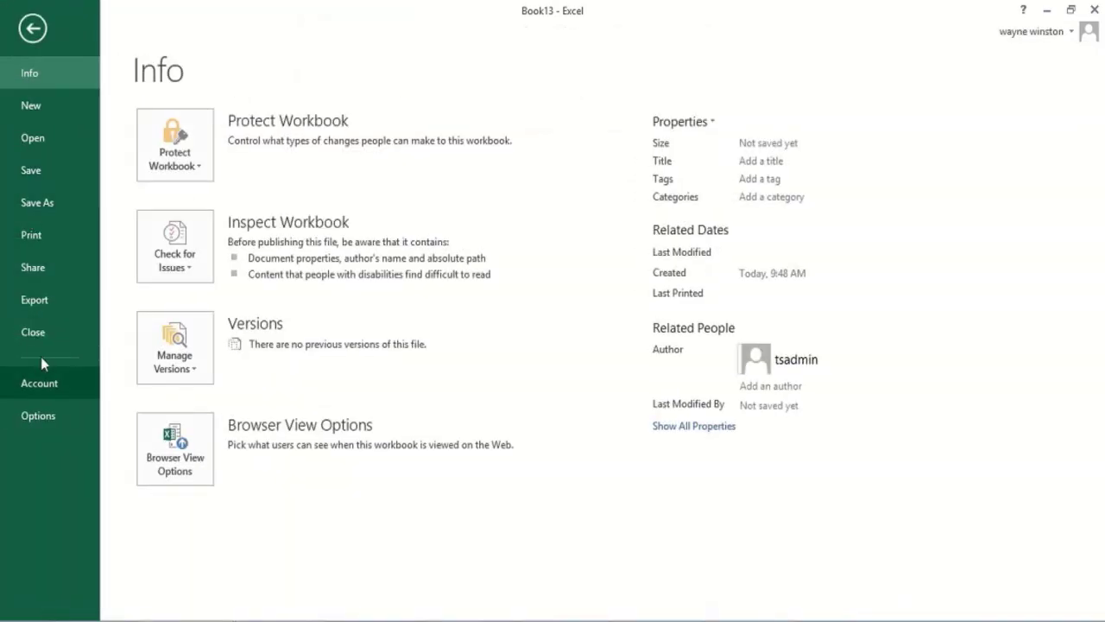
click(51, 421)
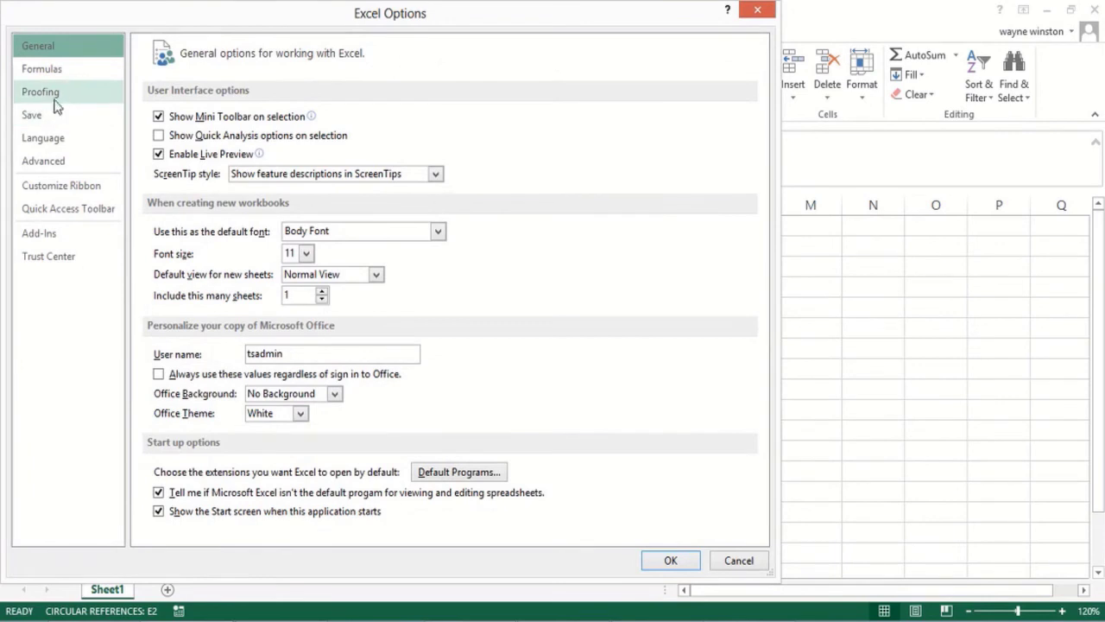
click(63, 75)
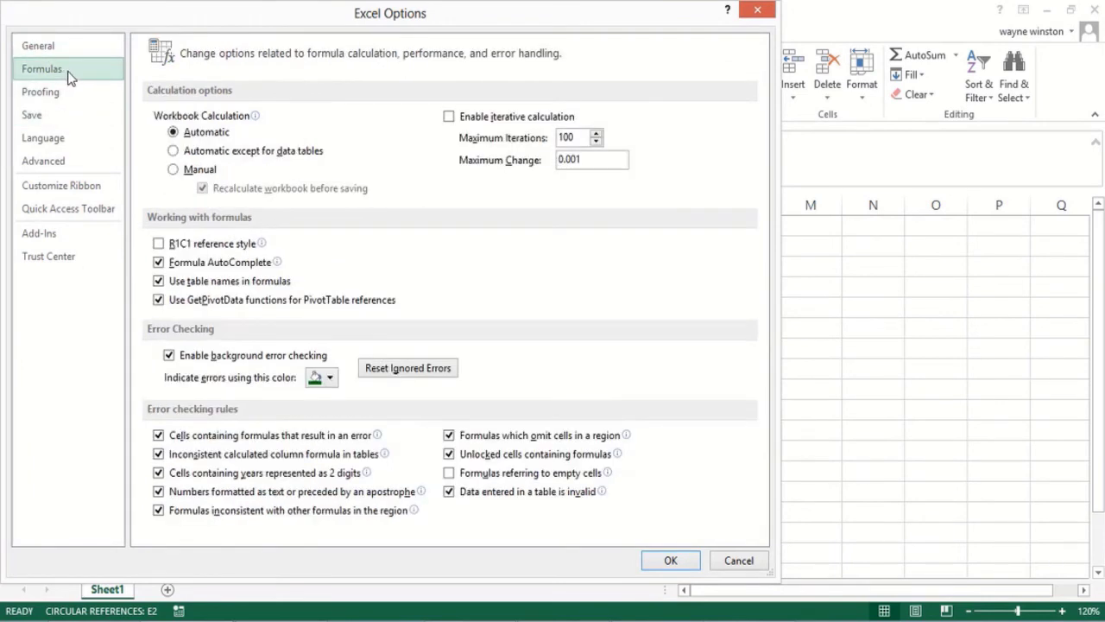
click(450, 117)
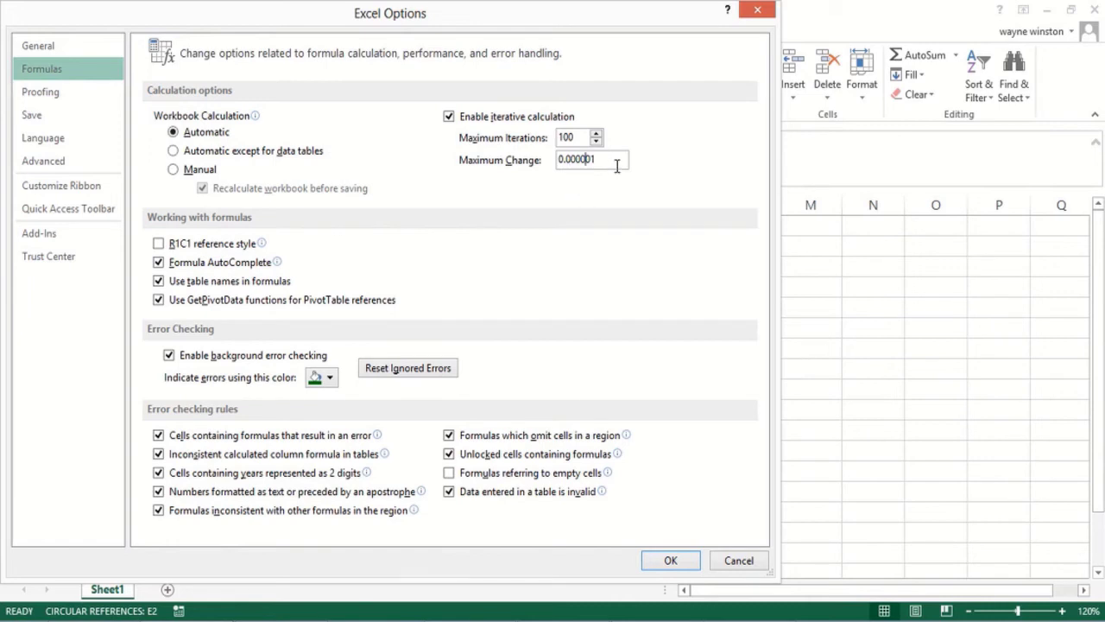
click(666, 563)
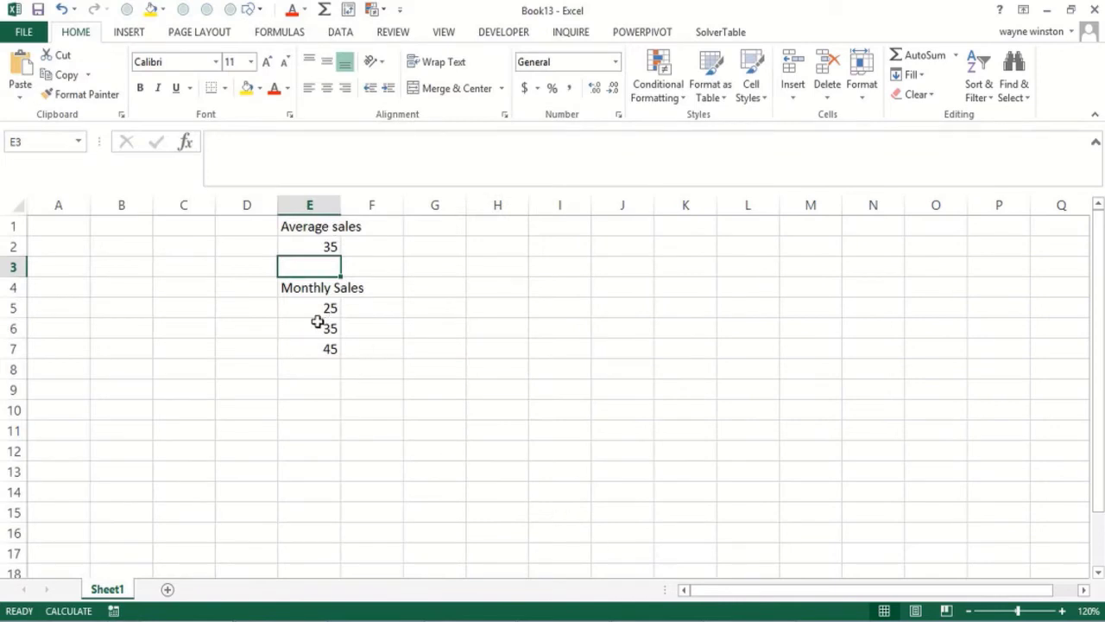
Step: Add the monthly sales value 95 in cell E8 below the existing figures
click(309, 347)
click(301, 313)
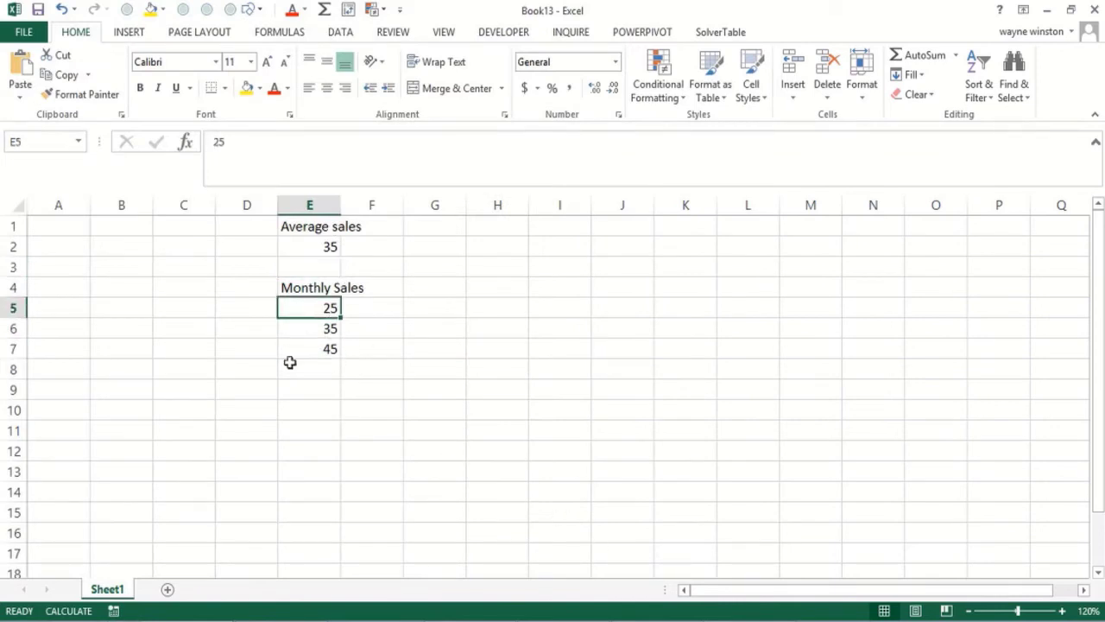
click(302, 368)
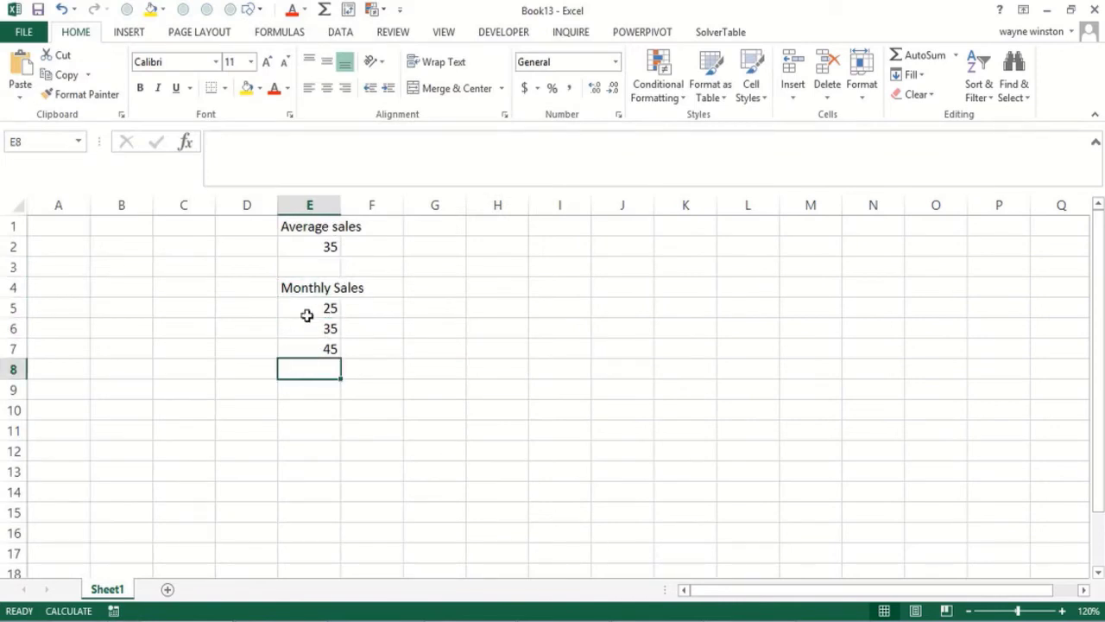
double_click(305, 366)
text(95)
key(Return)
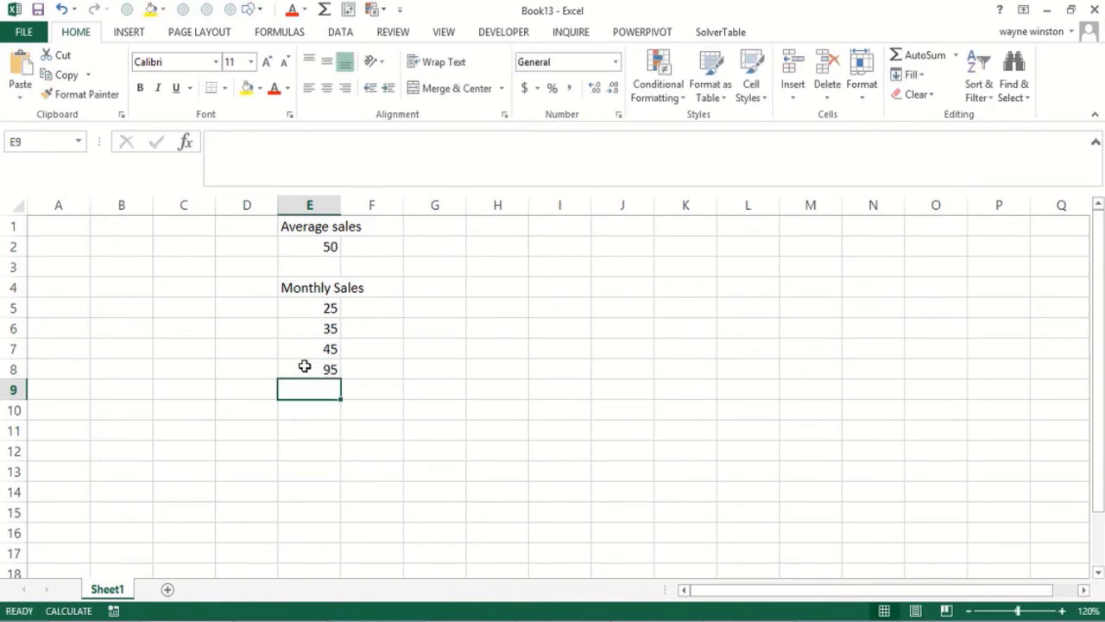
Step: Label cell D3 "stdev" and enter the formula =stdev(e:e) in cell E3
click(244, 268)
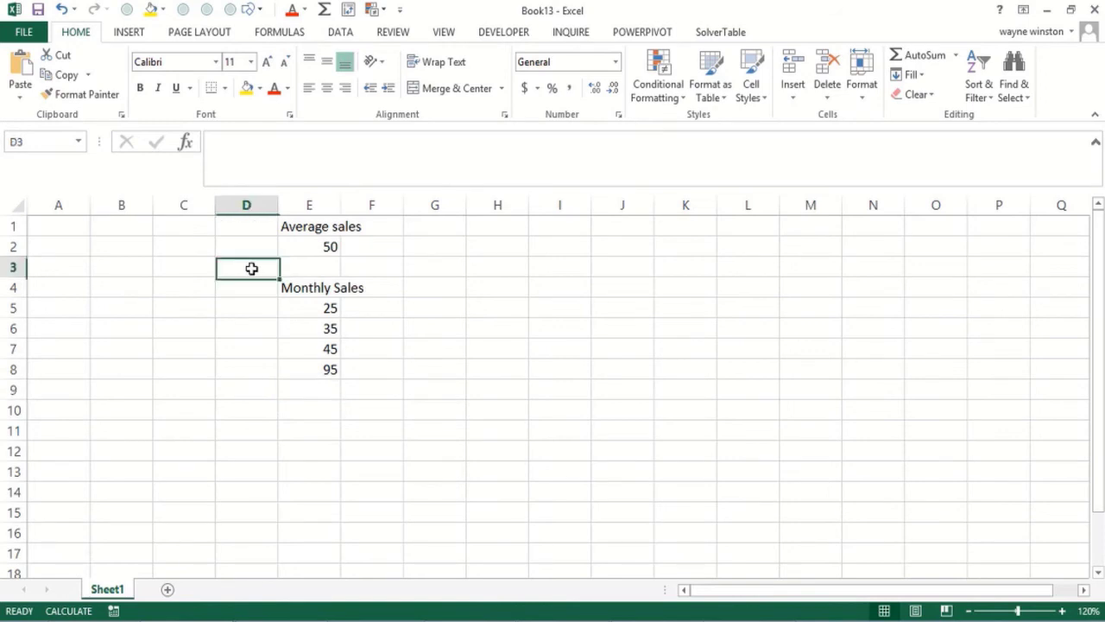
text(stde)
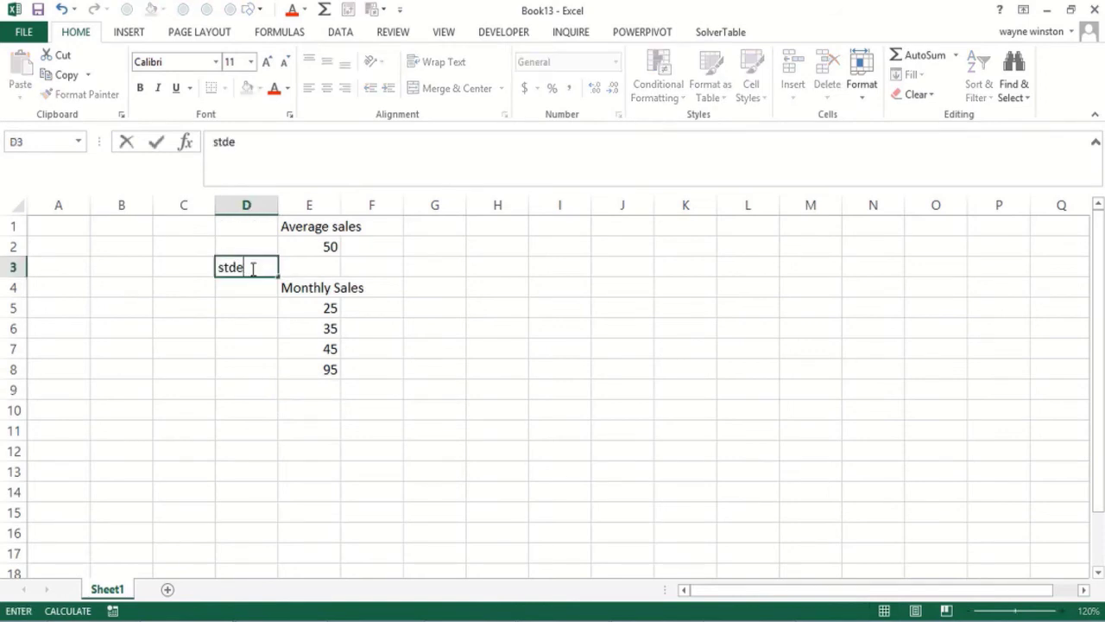
text(v)
key(Tab)
text(=st)
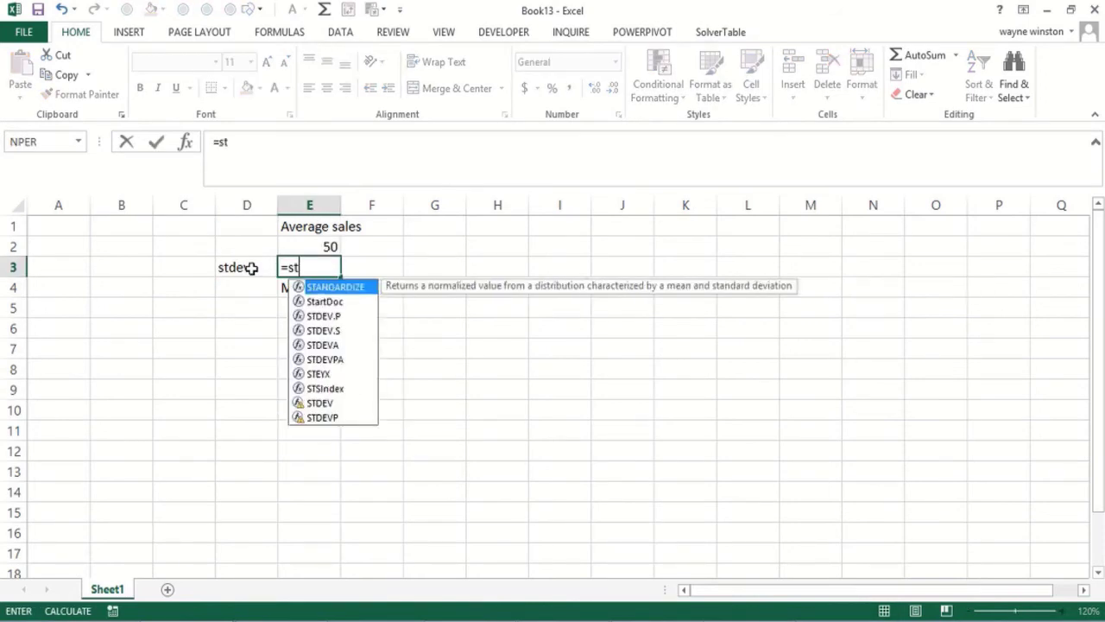
text(dev(e:e))
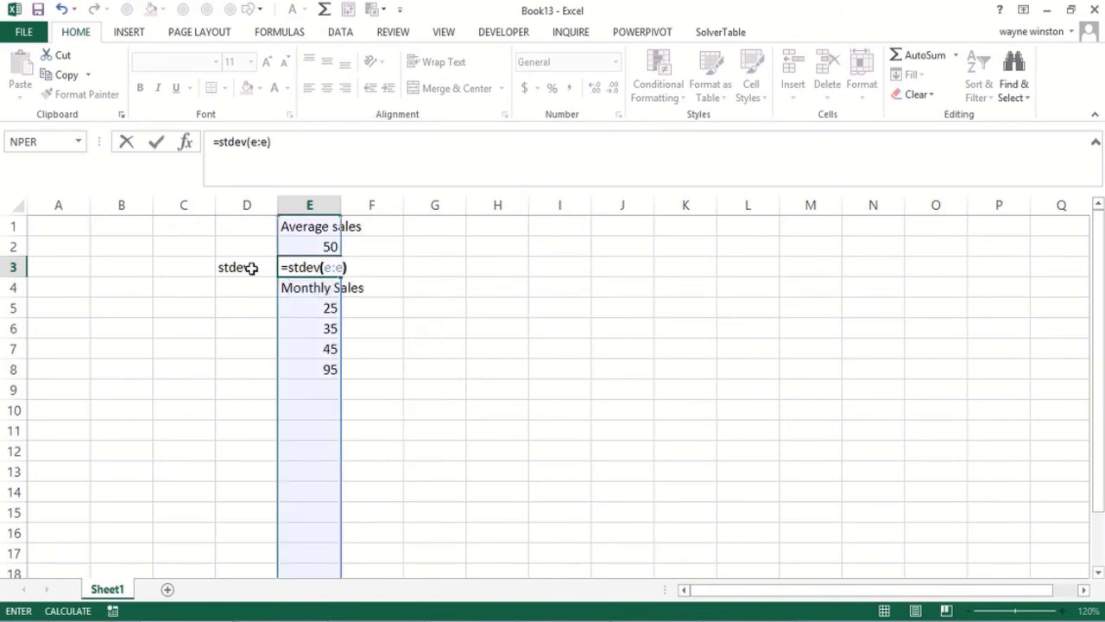
key(Return)
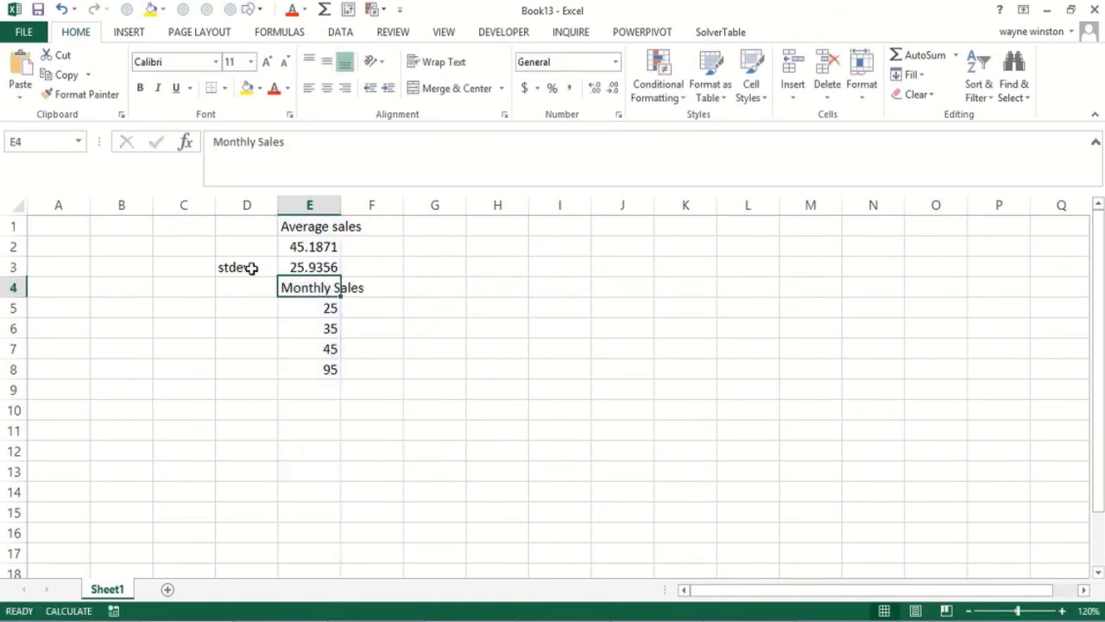
Step: Add the monthly sales value 120 in cell E9 and check the standard deviation formula in E3
click(297, 382)
text(120)
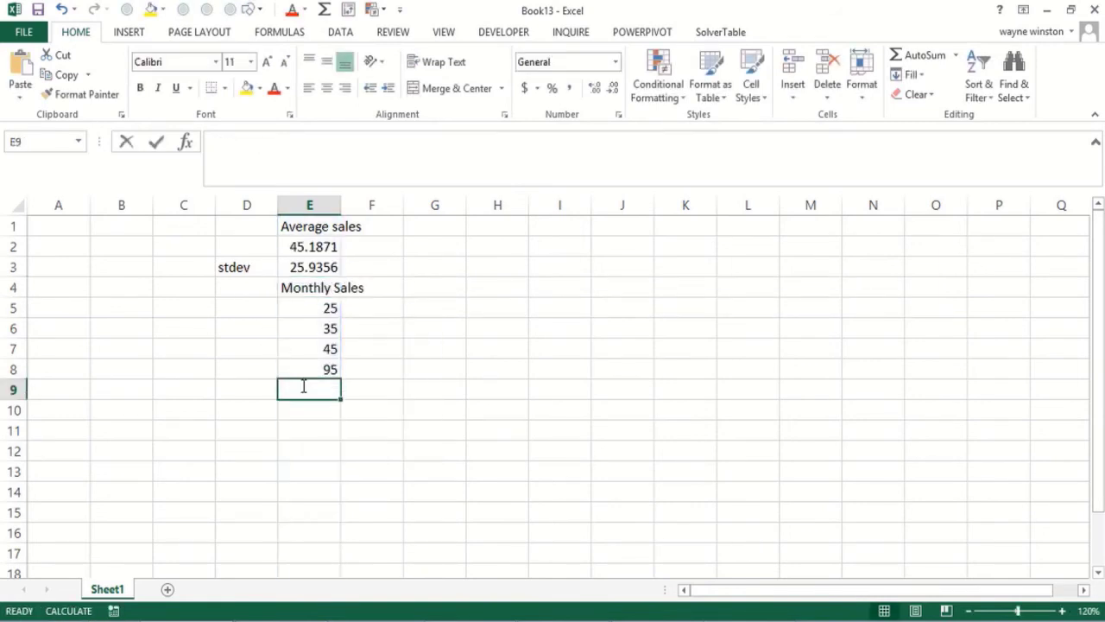
key(Return)
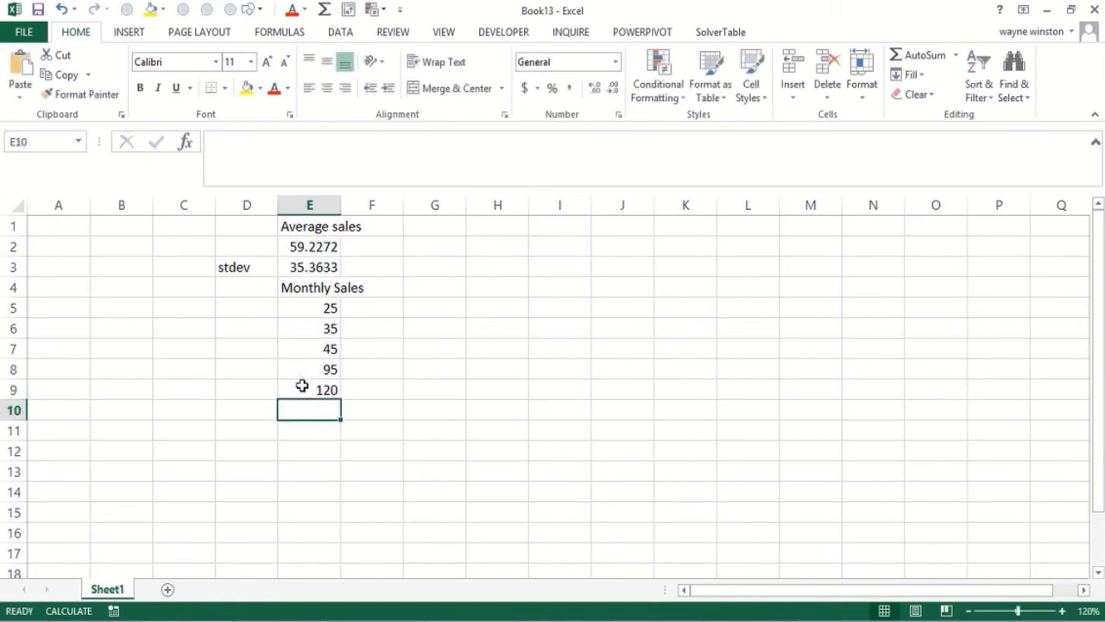
click(301, 387)
click(299, 273)
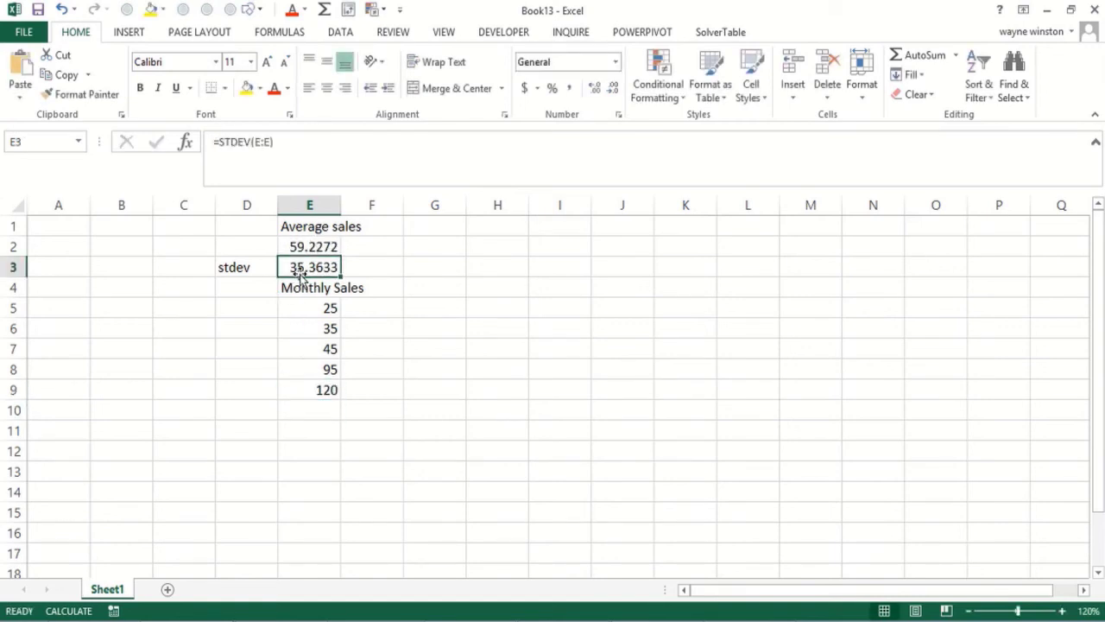
click(300, 436)
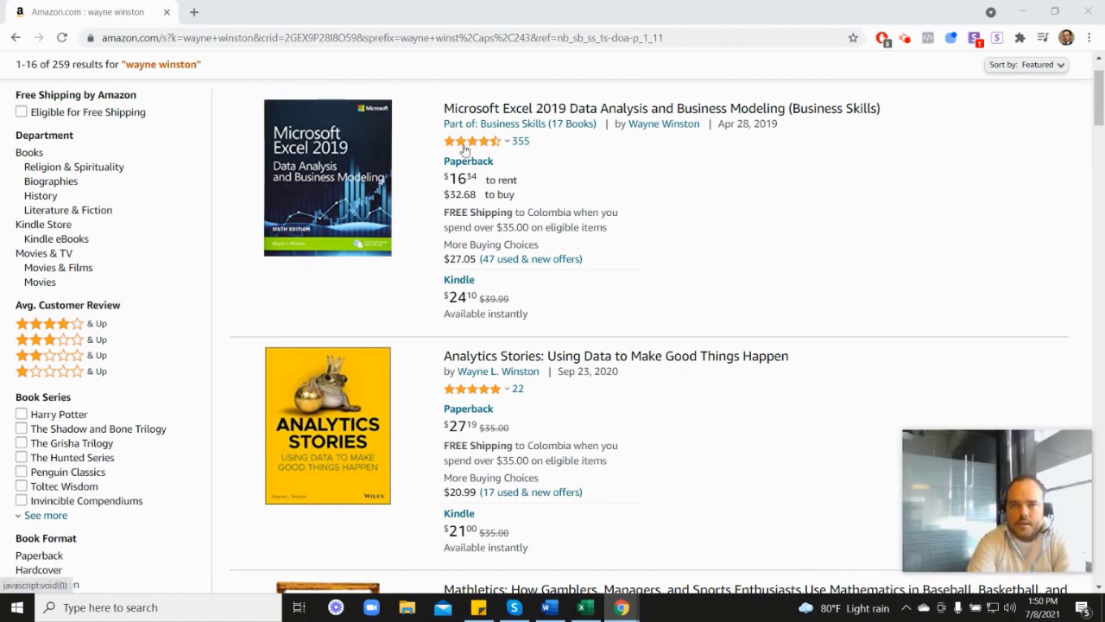
mouse_move(473, 149)
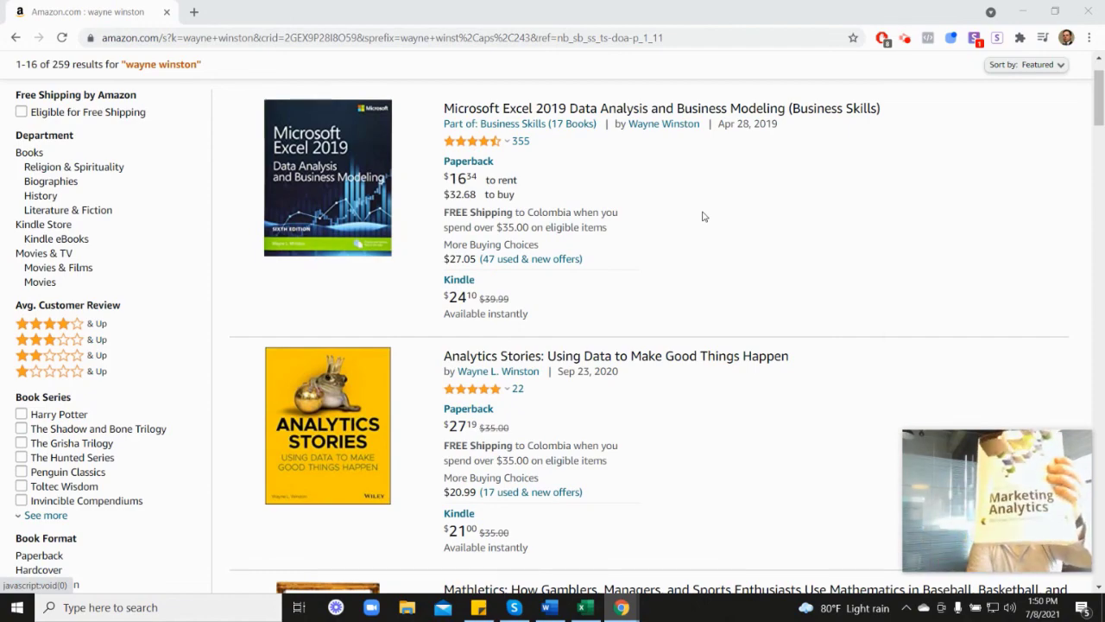
scroll(982, 357, down, 7)
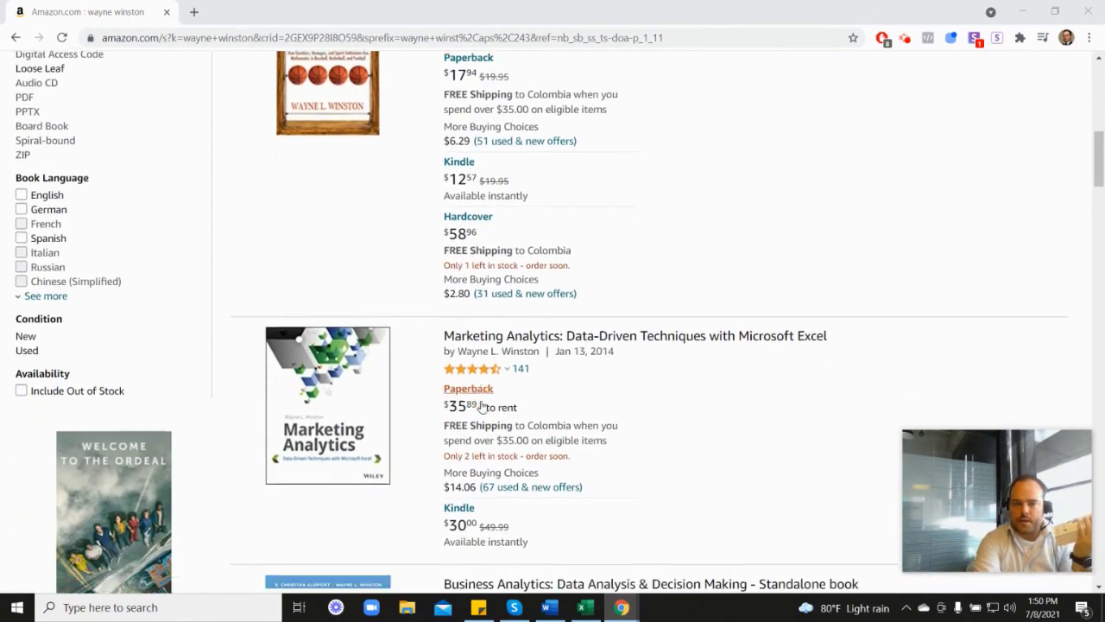
scroll(639, 325, up, 4)
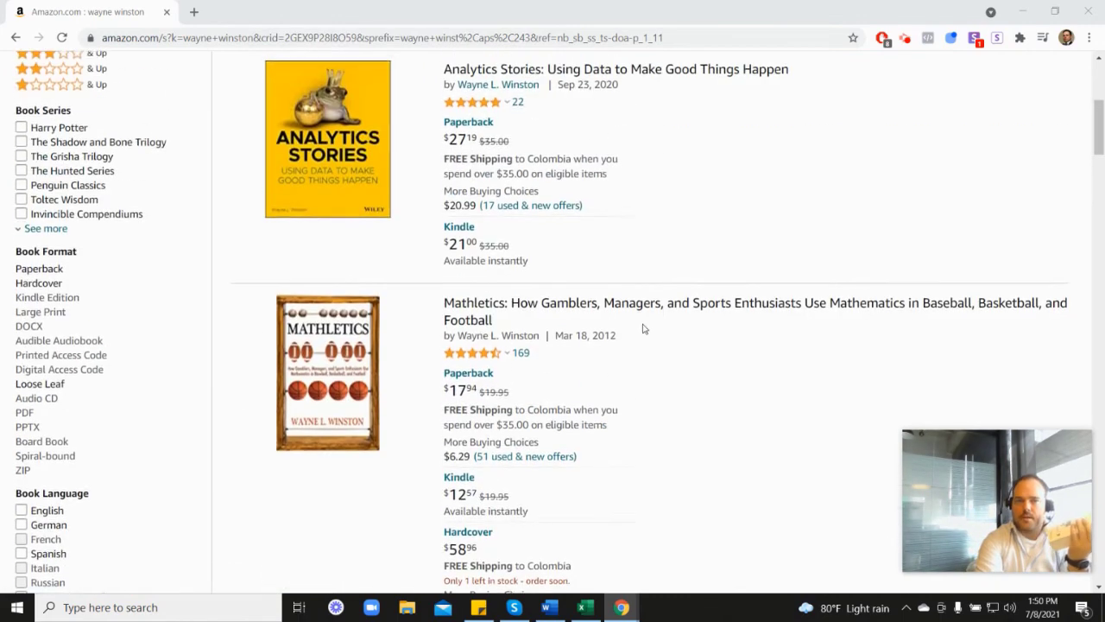
scroll(643, 328, up, 2)
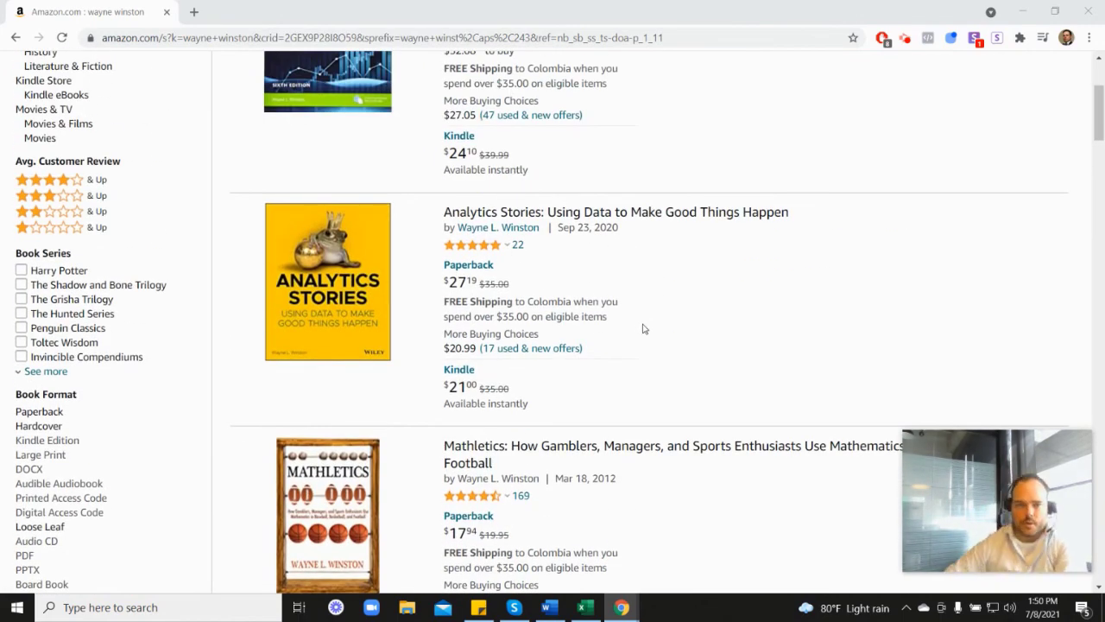